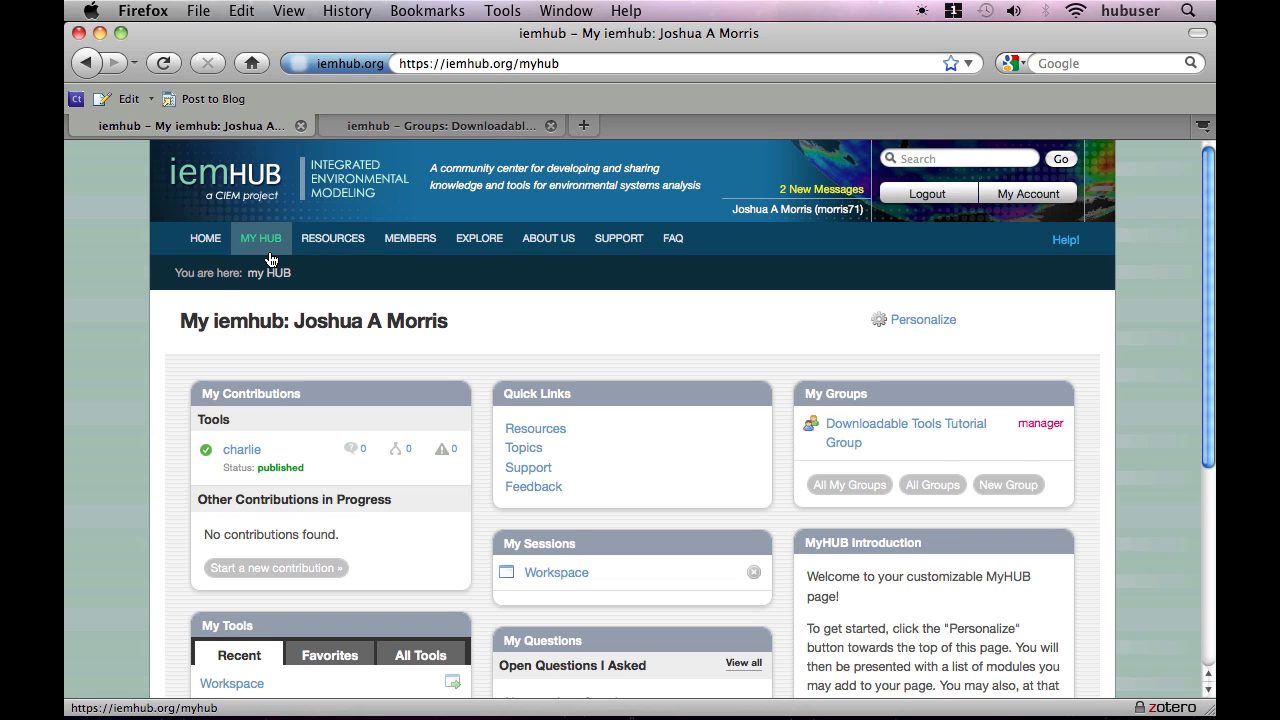
Start a new contribution on the hub and choose Tools as its resource type.
mouse_move(330, 255)
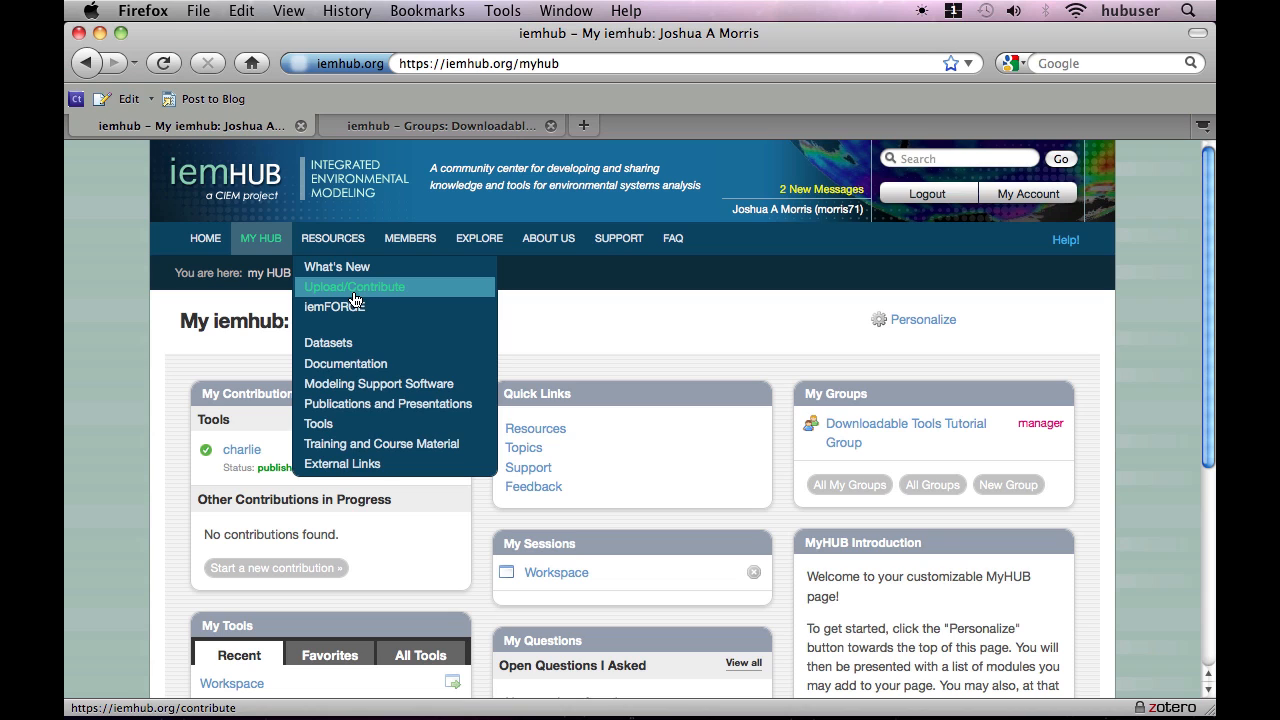
click(353, 288)
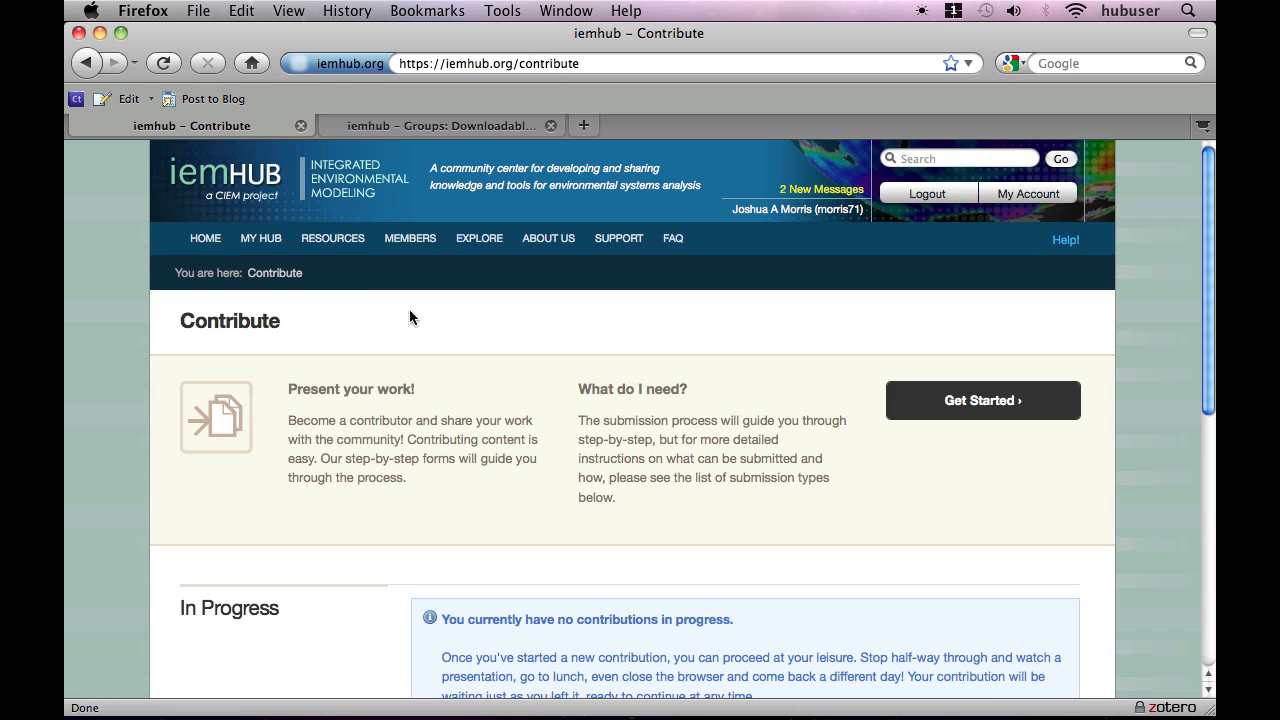
click(992, 421)
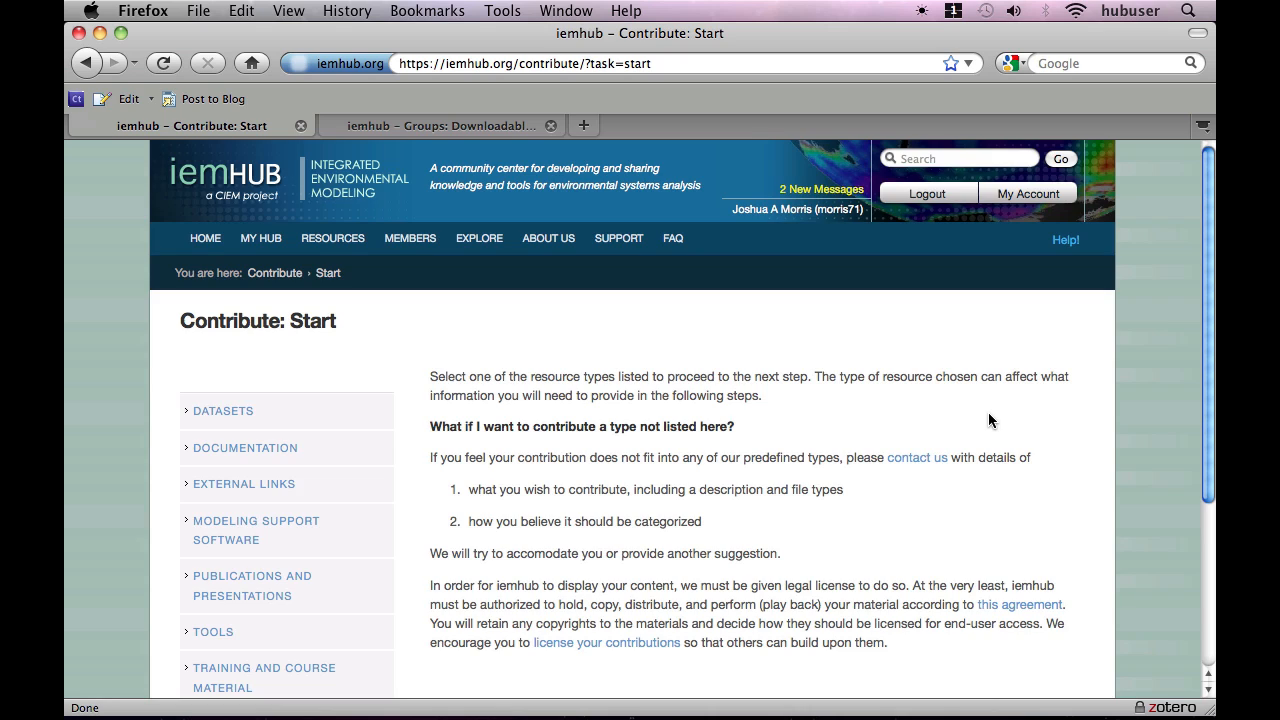
scroll(988, 412, down, 3)
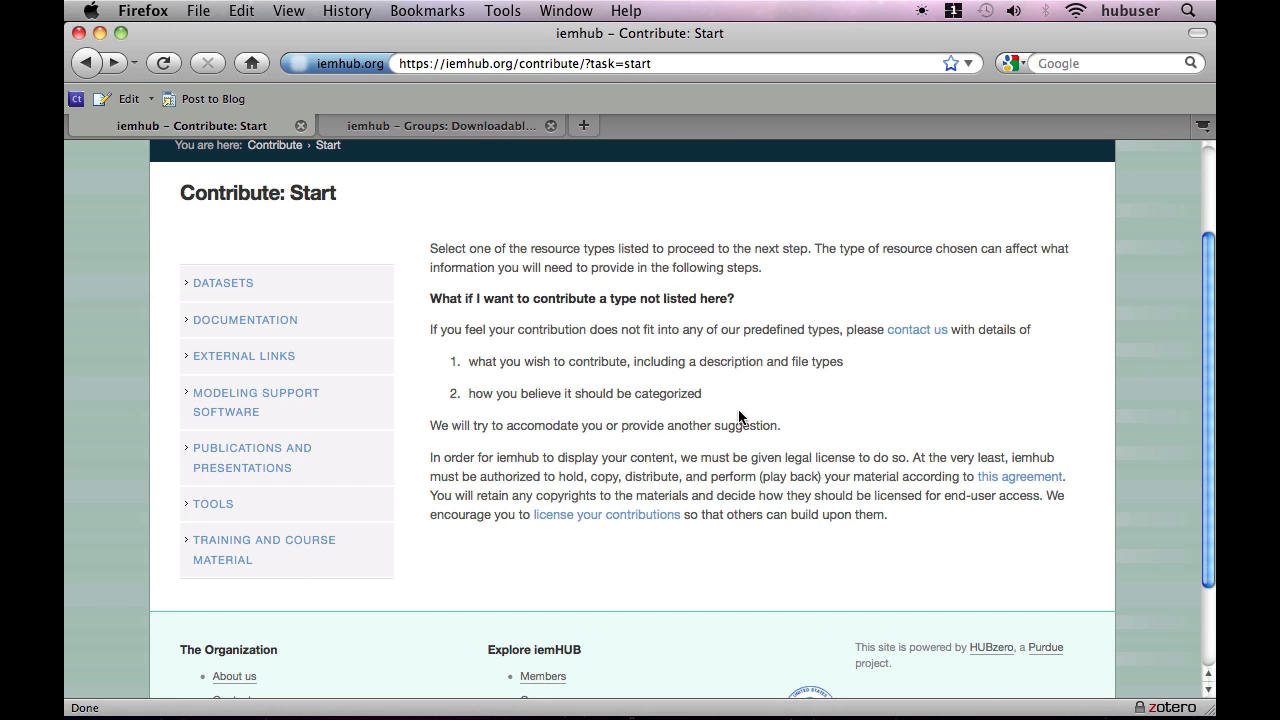
click(212, 512)
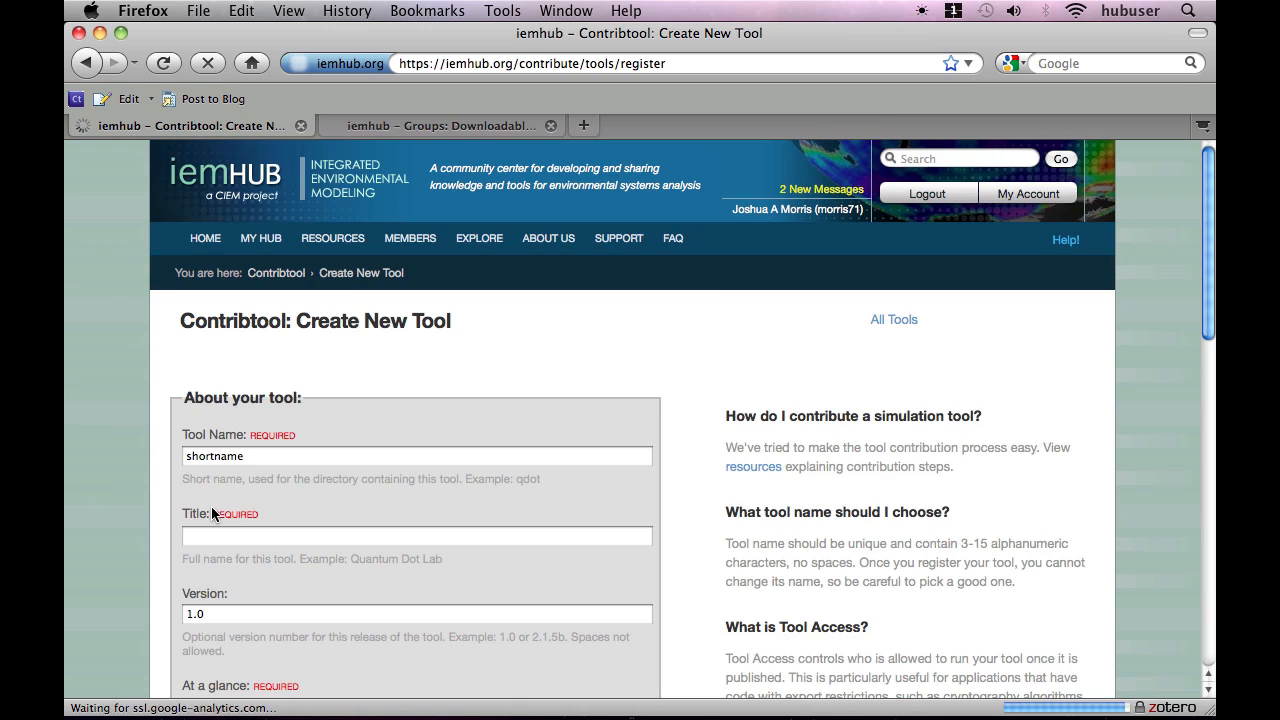
Enter delta as the new tool's short name and Delta Tool as its title.
scroll(210, 513, down, 4)
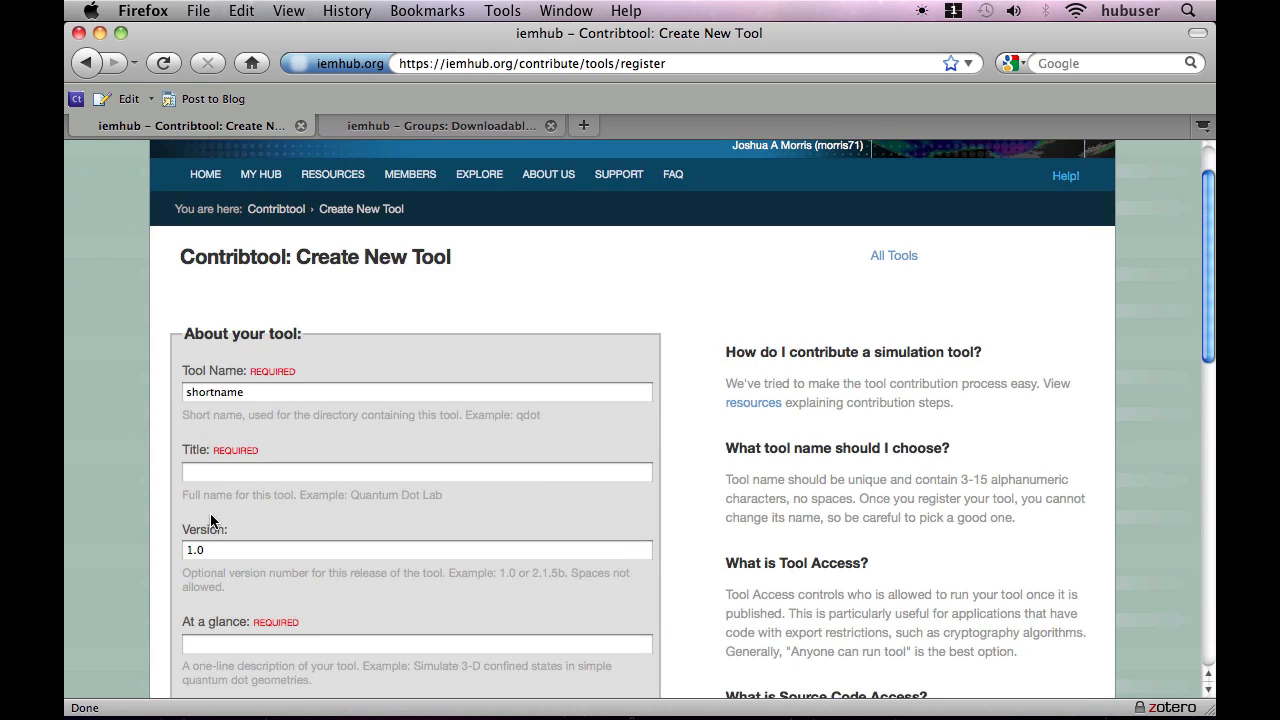
scroll(213, 519, down, 1)
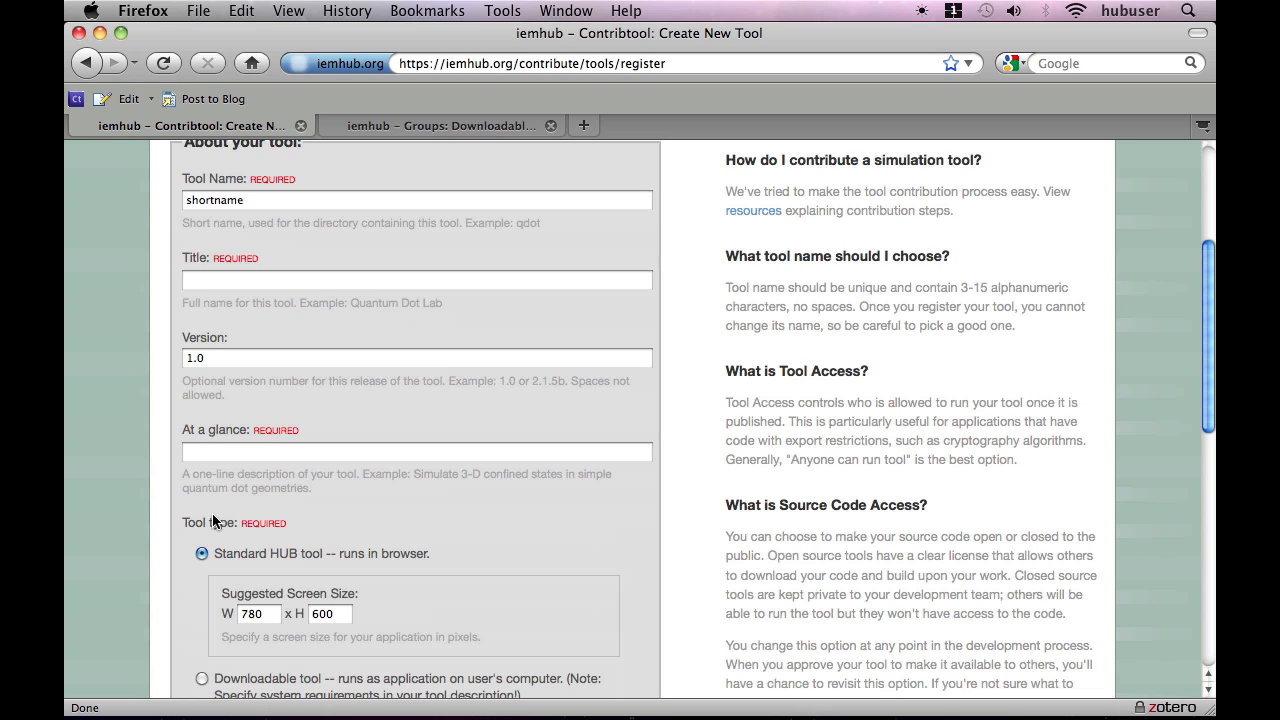
click(219, 521)
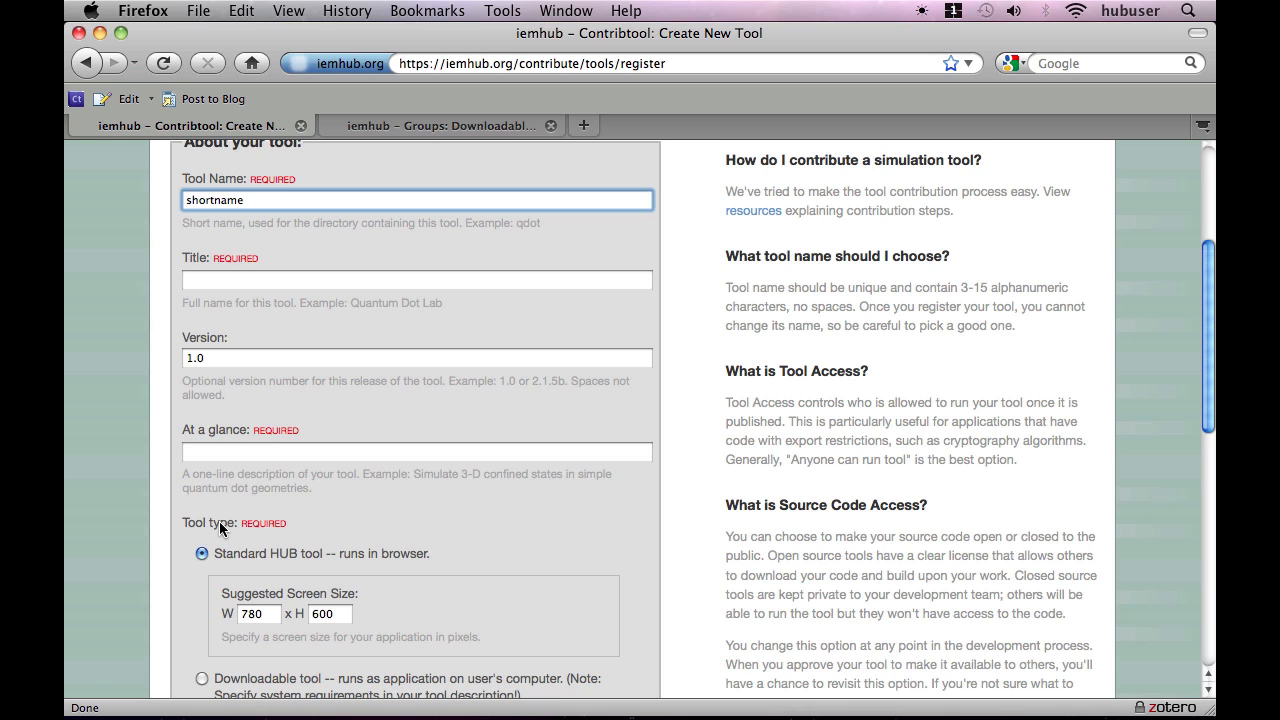
key(super+a)
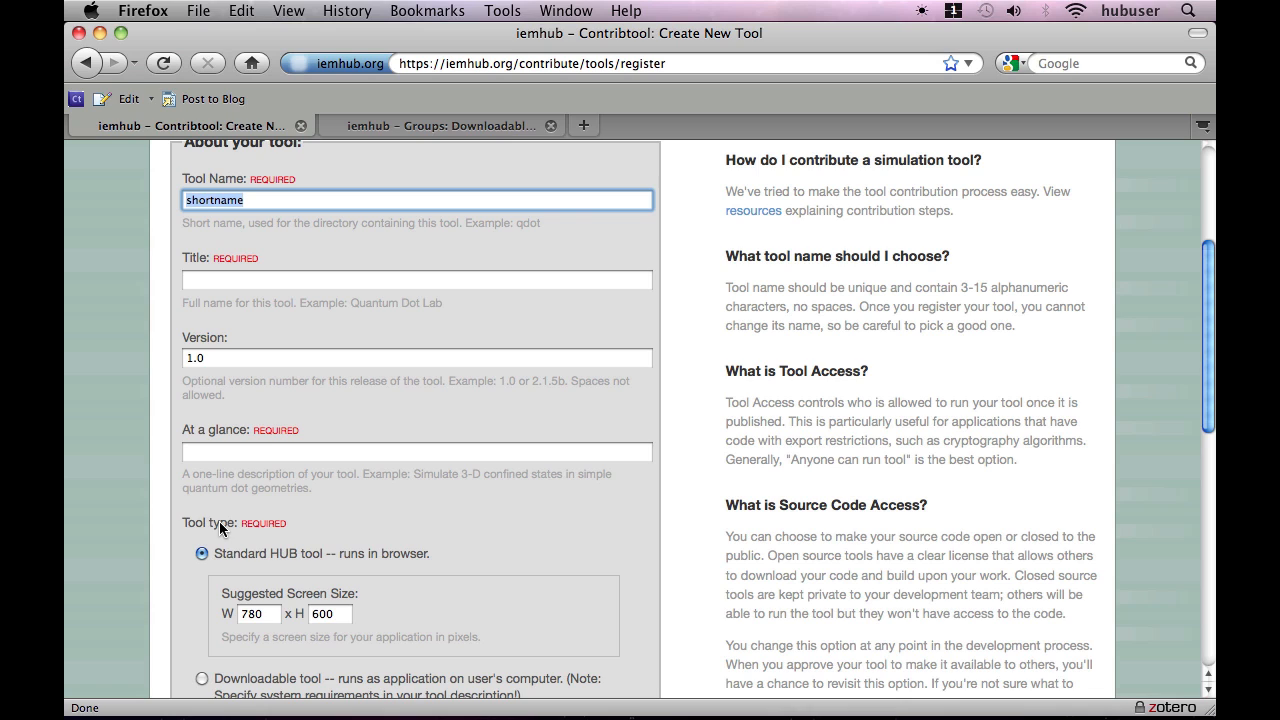
text(delta)
key(Tab)
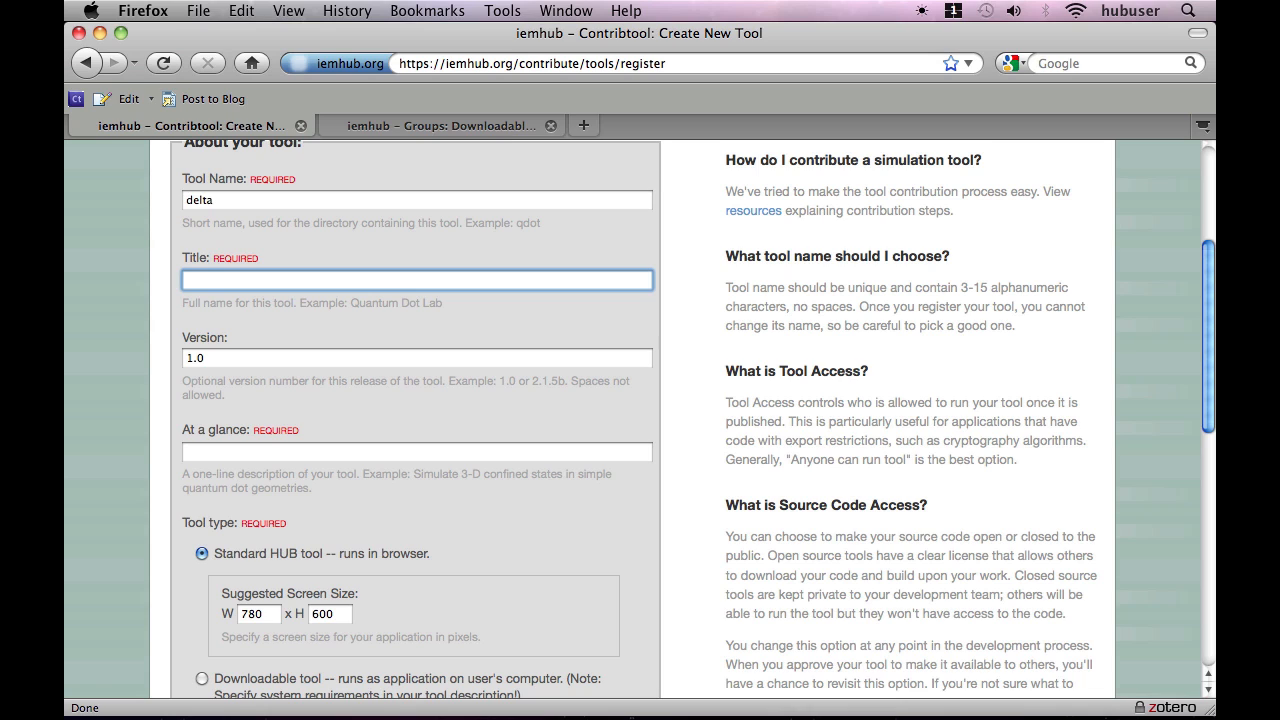
text(Delta Tool)
key(Tab)
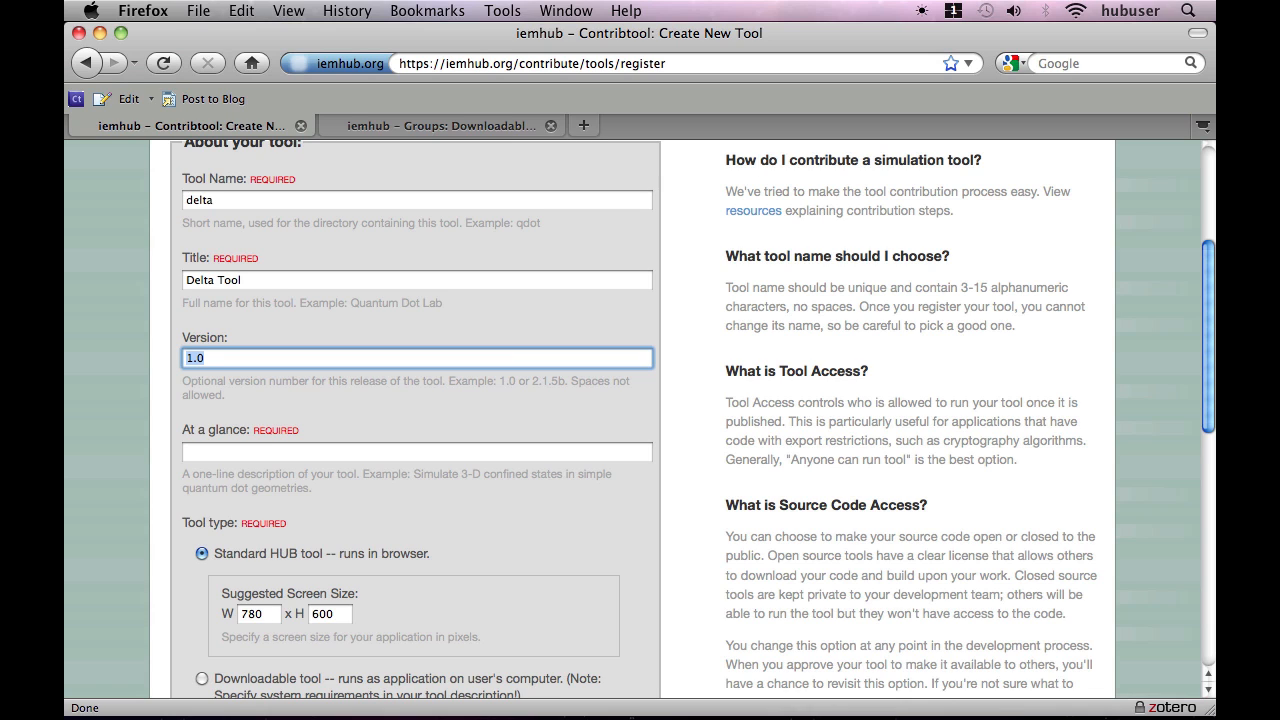
Set the version to 0.1b and fill the at-a-glance description with "Calculate deltas easily and with great accuracy.".
text(0.1b)
key(Tab)
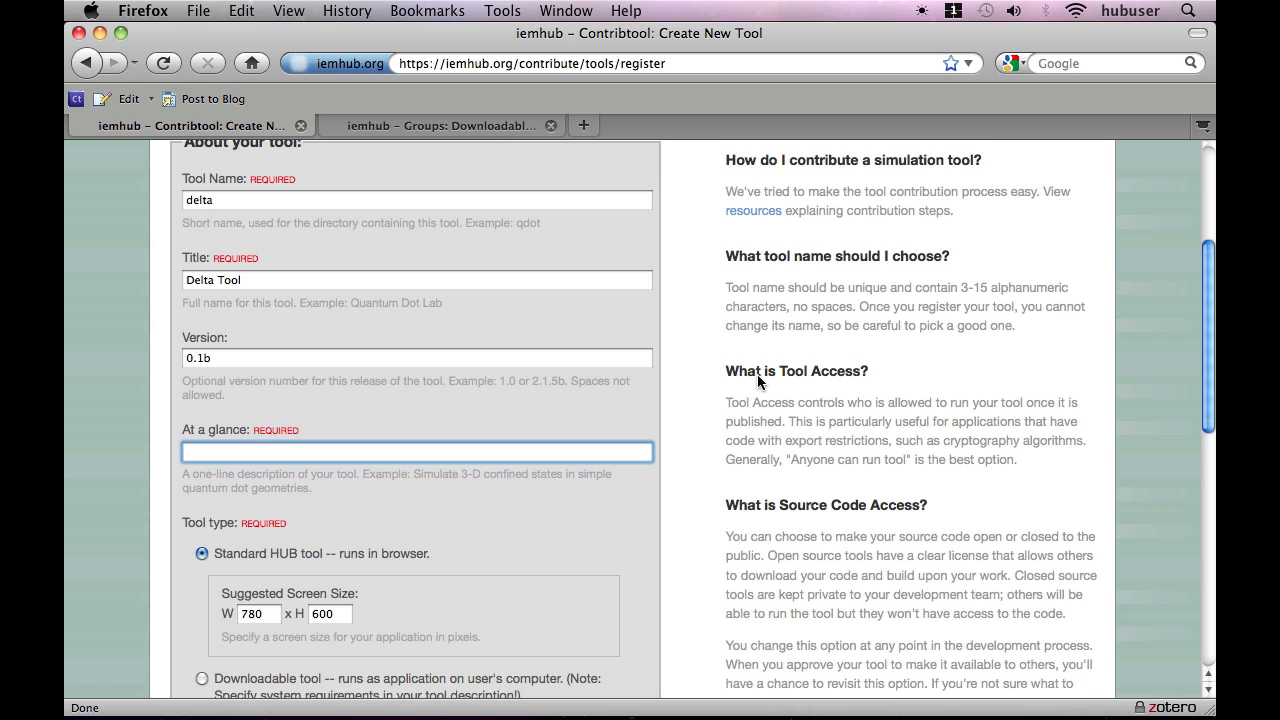
text(Calculate deltas easily and with great accuracy.)
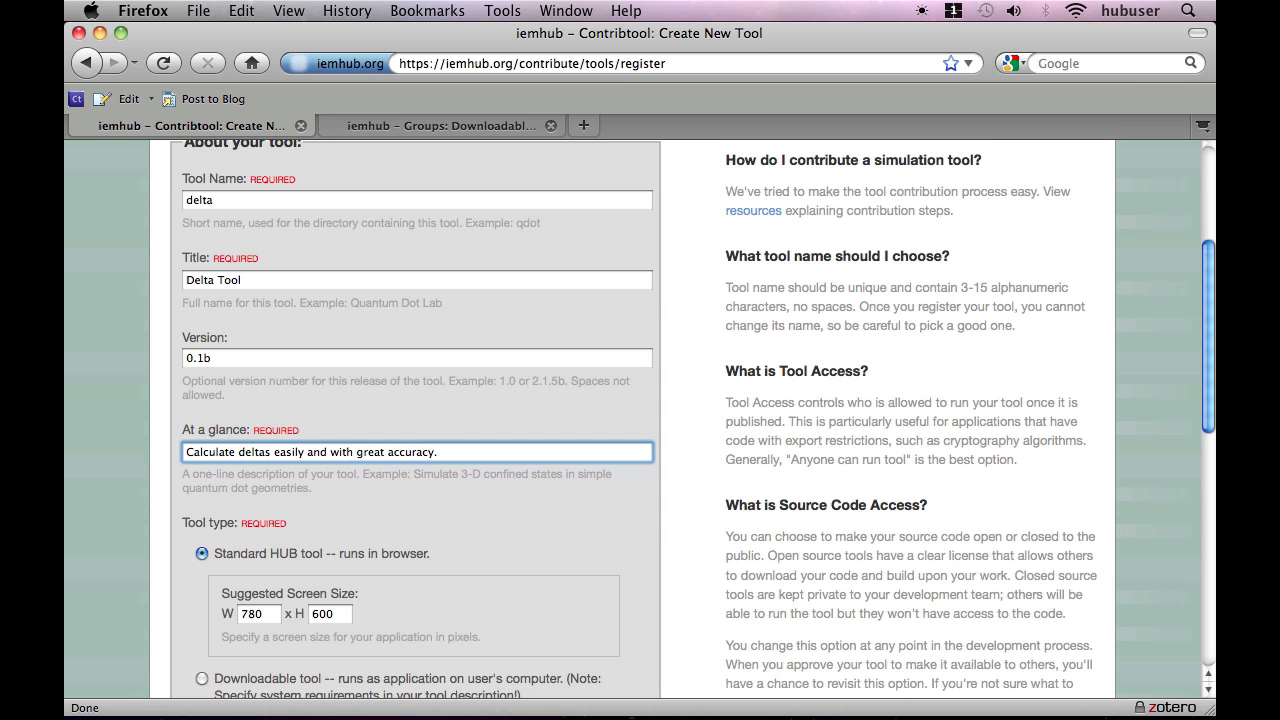
Set the tool type to Downloadable tool, which runs as an application on the user's computer.
scroll(724, 499, down, 10)
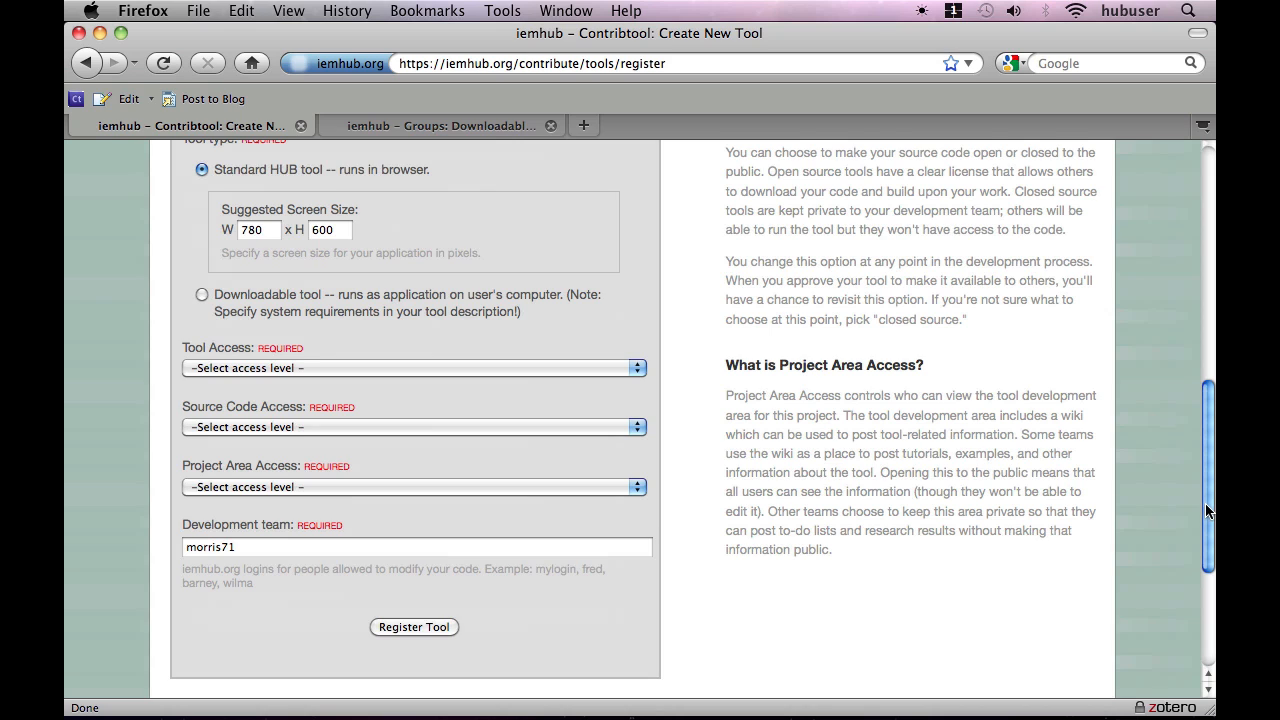
drag(1206, 511, 1206, 507)
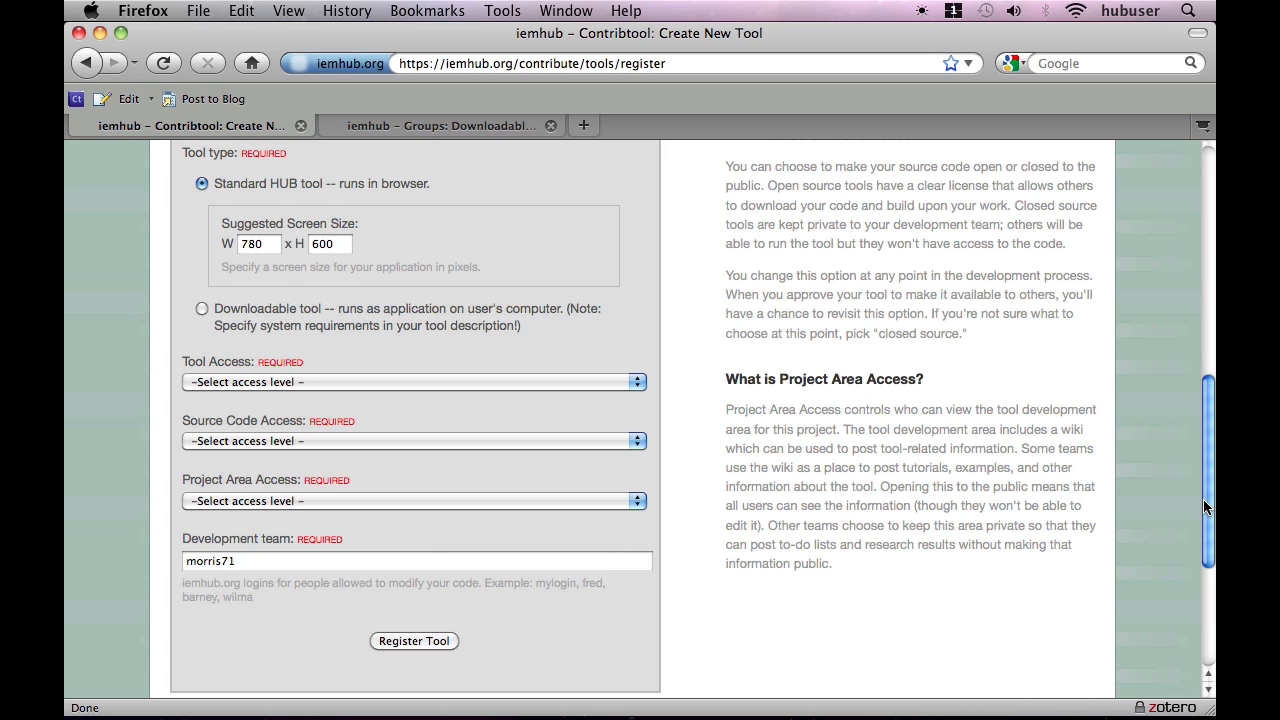
click(202, 310)
click(201, 310)
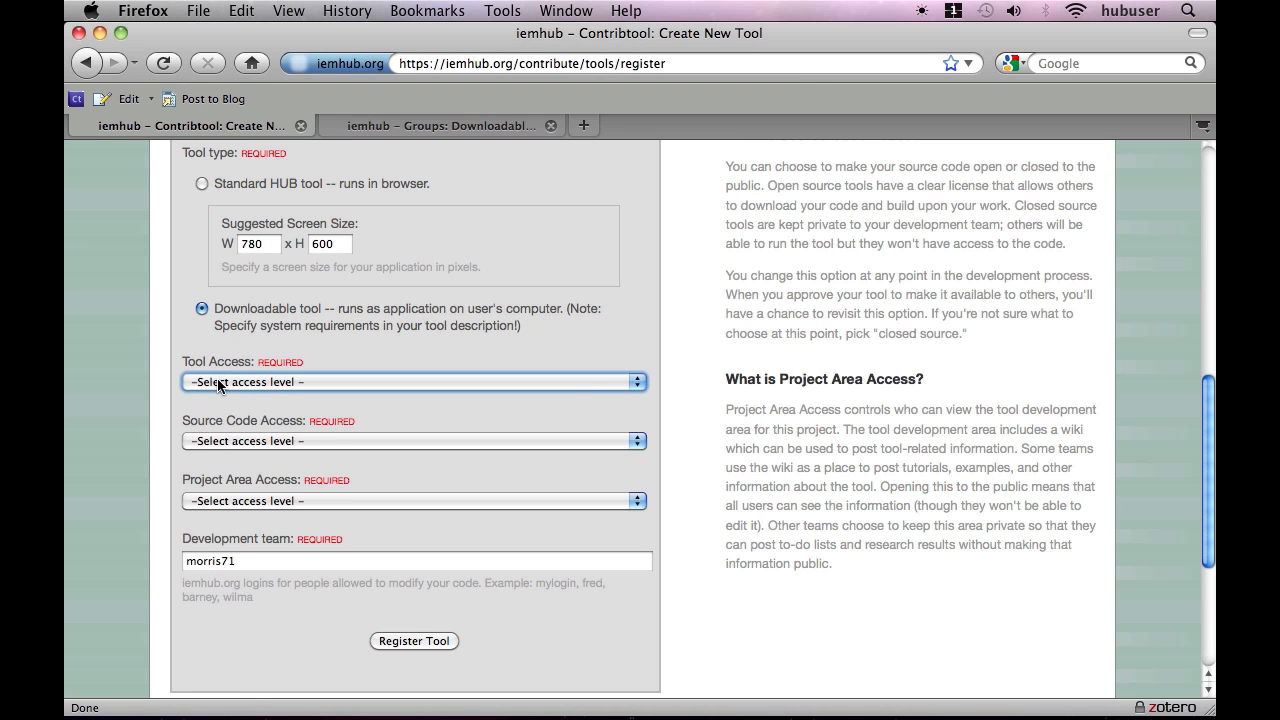
Restrict tool access to groups and enter dtt, the Downloadable Tools Tutorial Group's short name from its page address.
click(218, 384)
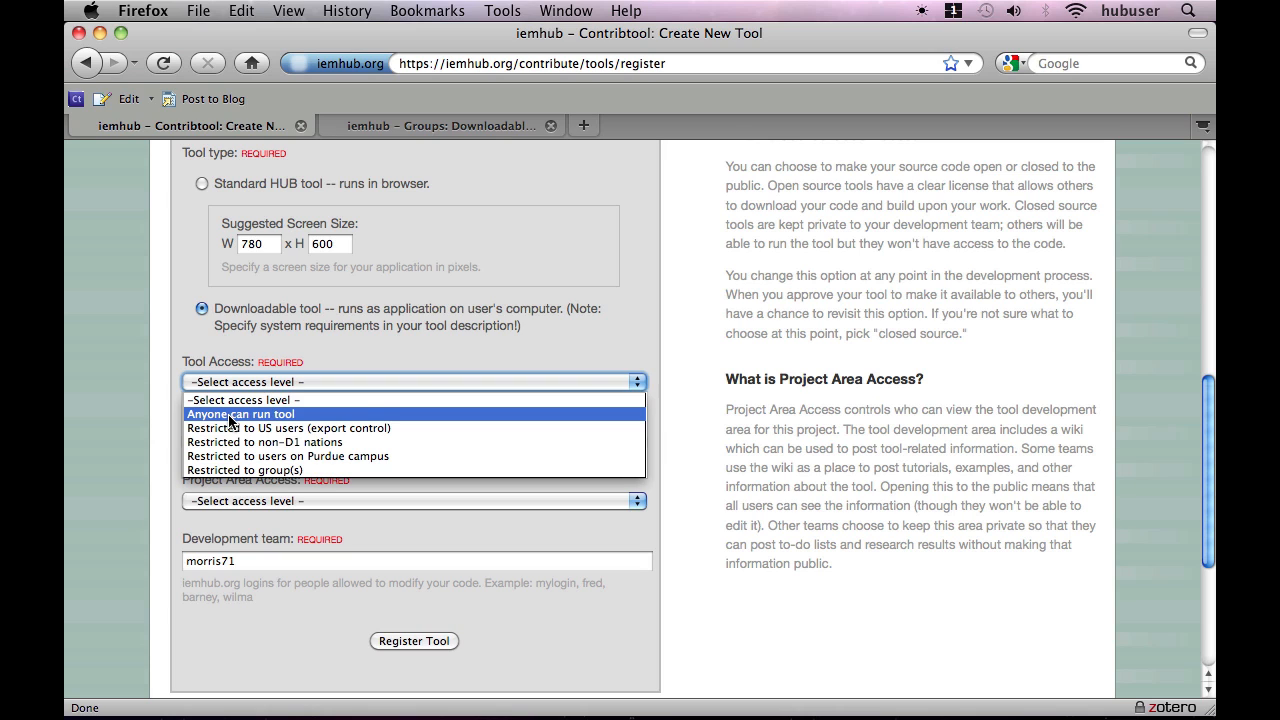
click(231, 470)
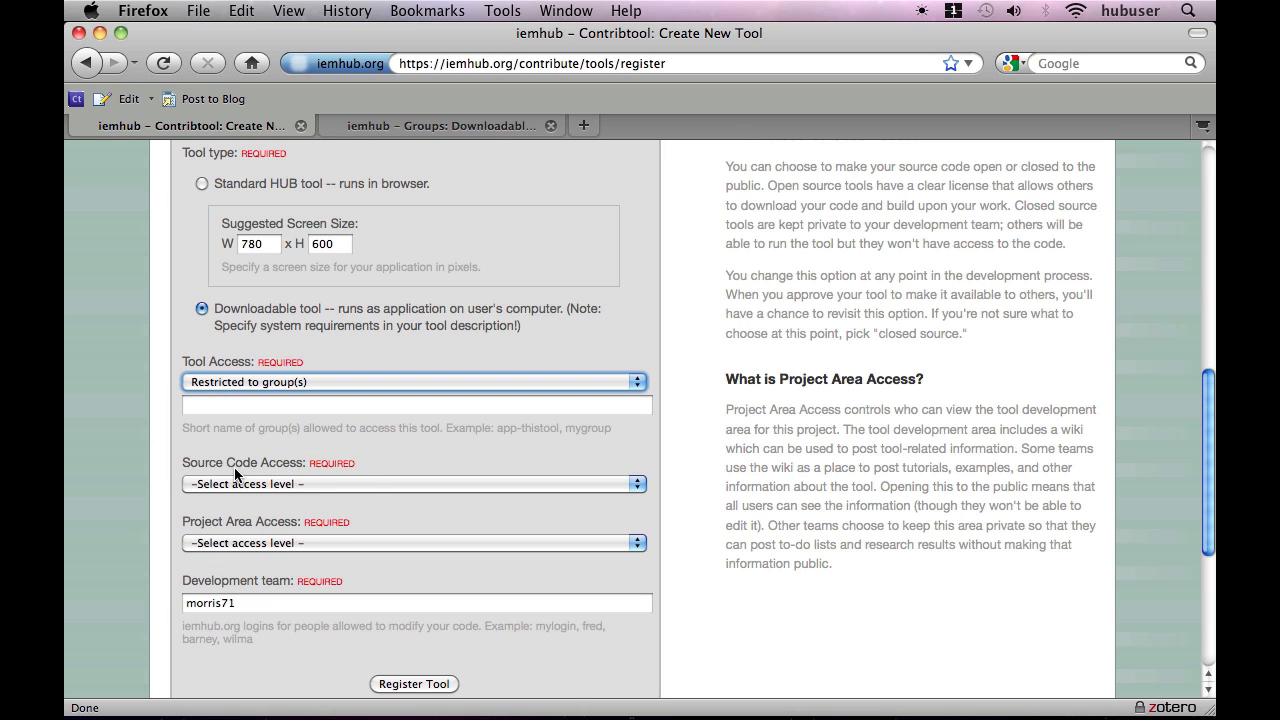
click(246, 407)
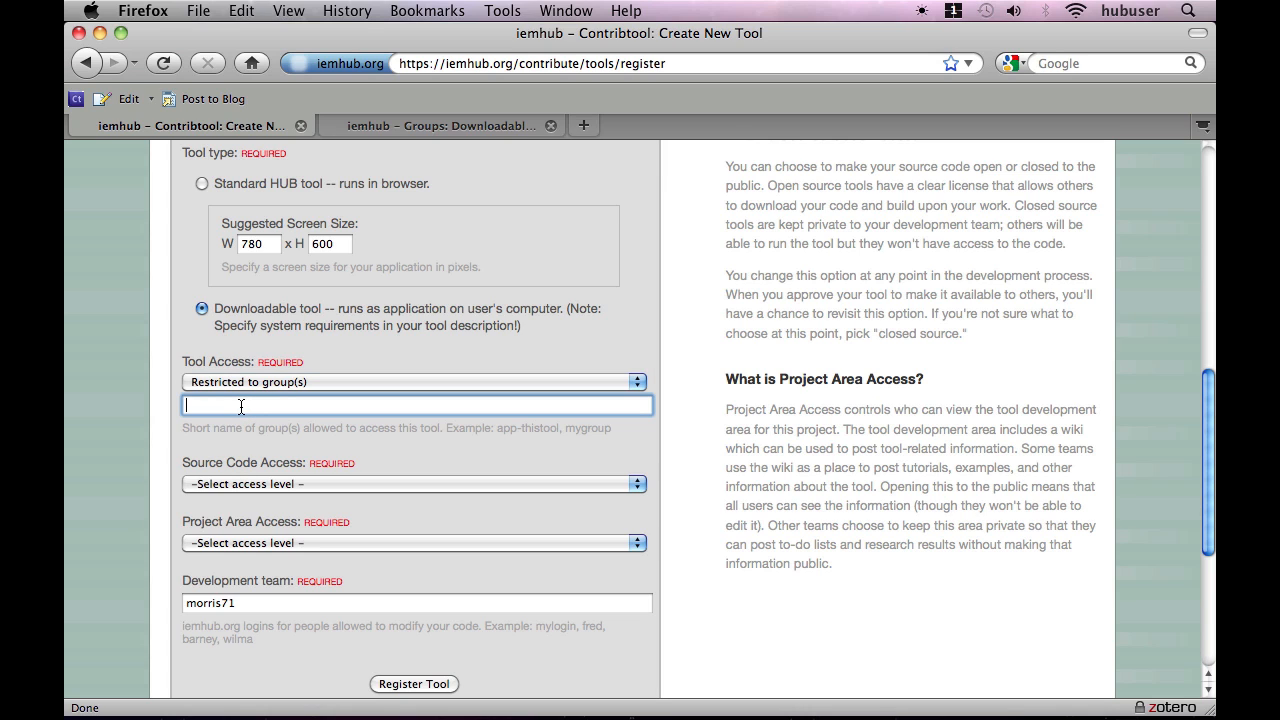
click(429, 130)
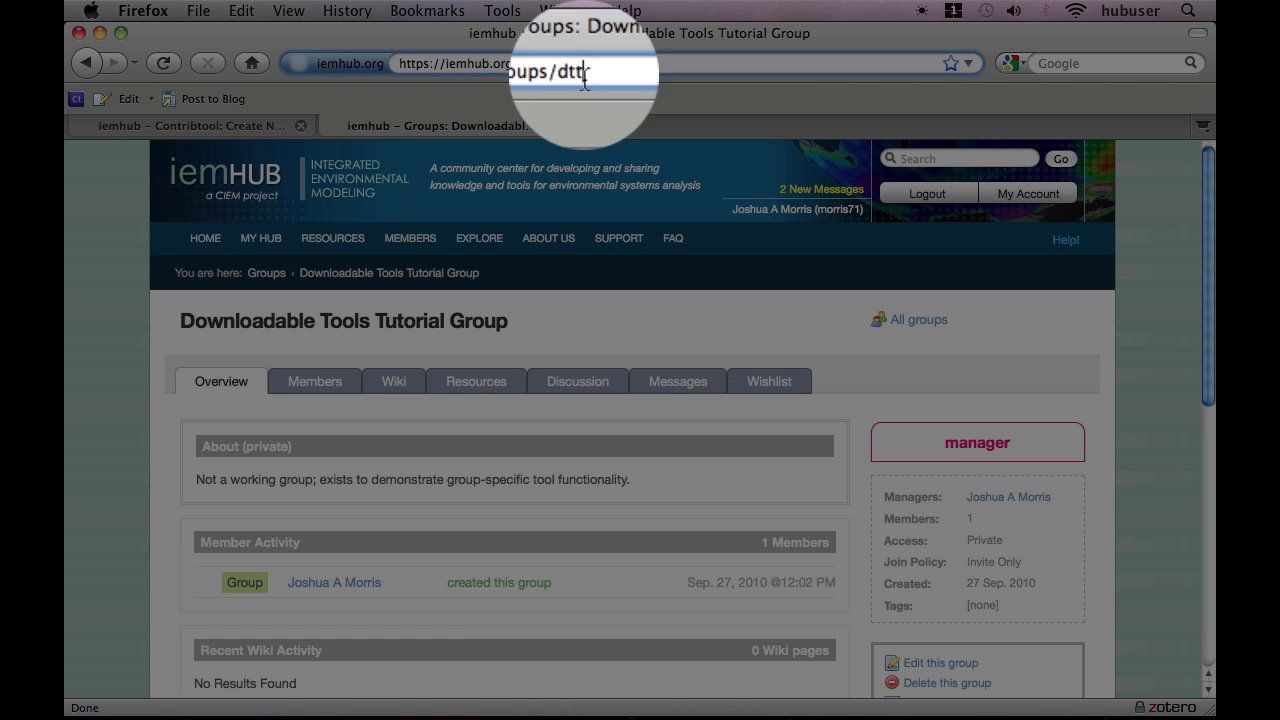
drag(585, 64, 566, 64)
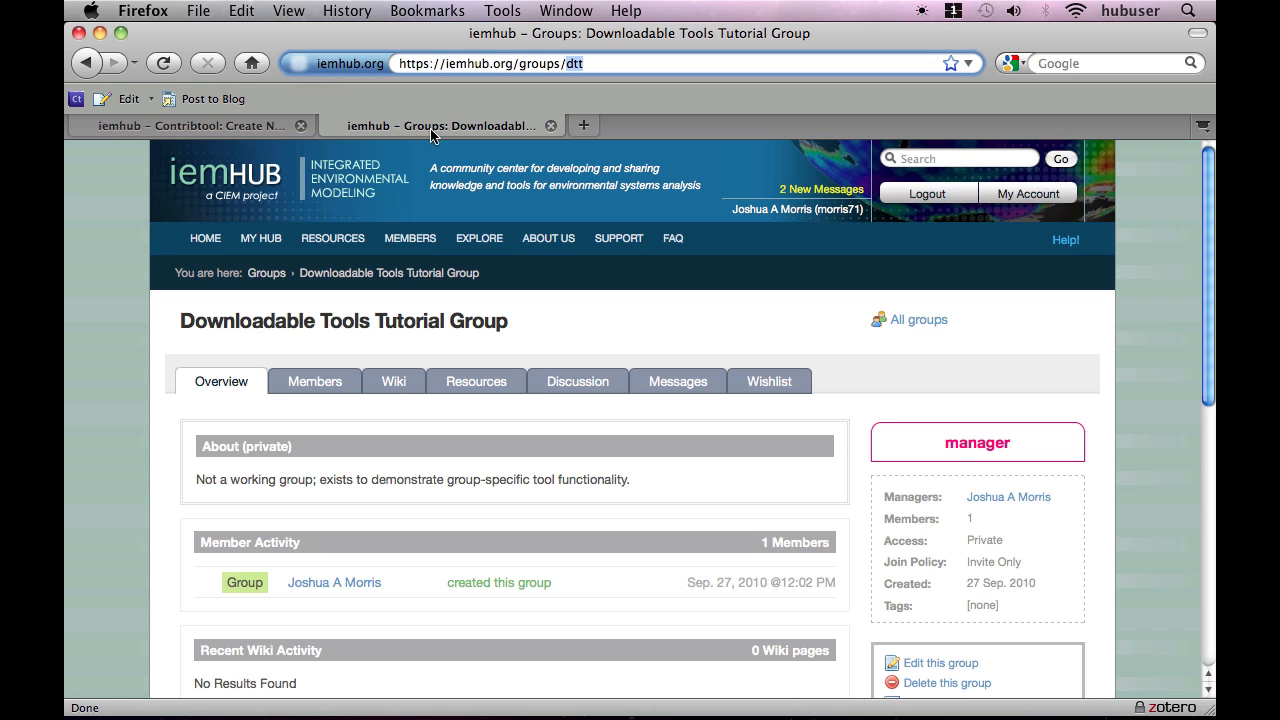
click(218, 133)
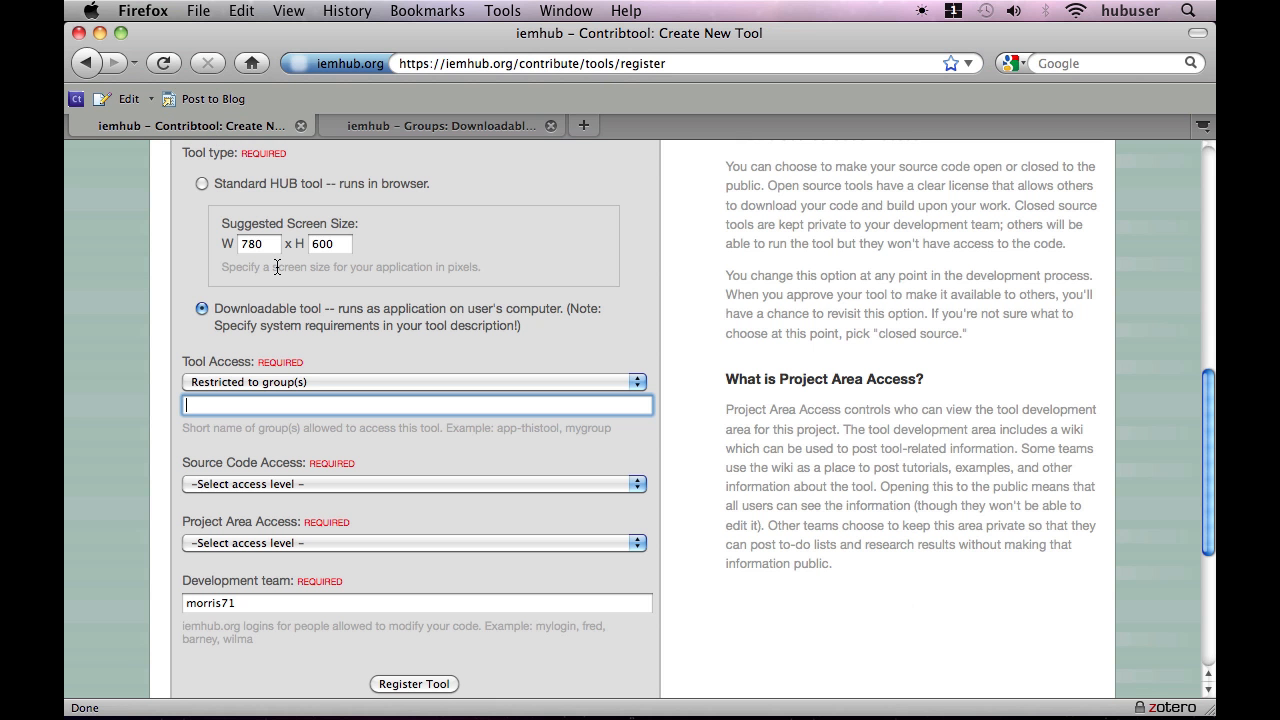
text(dtt)
Set both the source code access and the project area access to Restricted to development team.
click(259, 488)
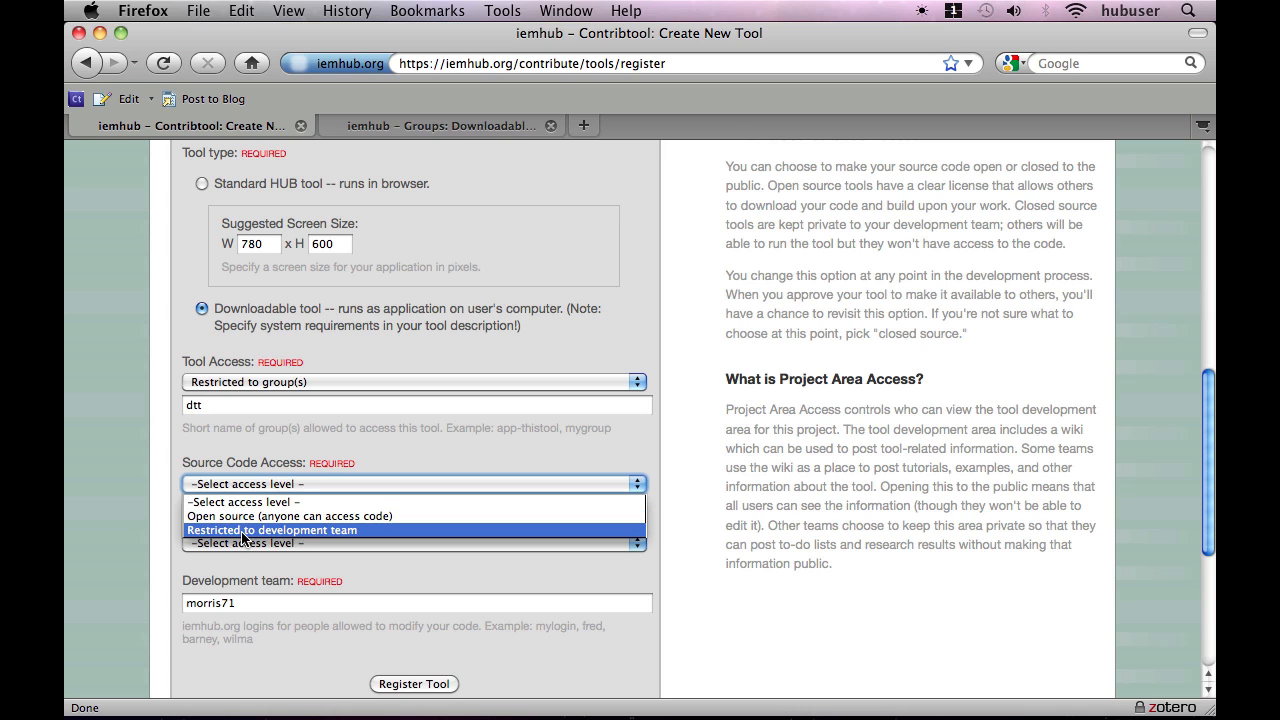
click(241, 532)
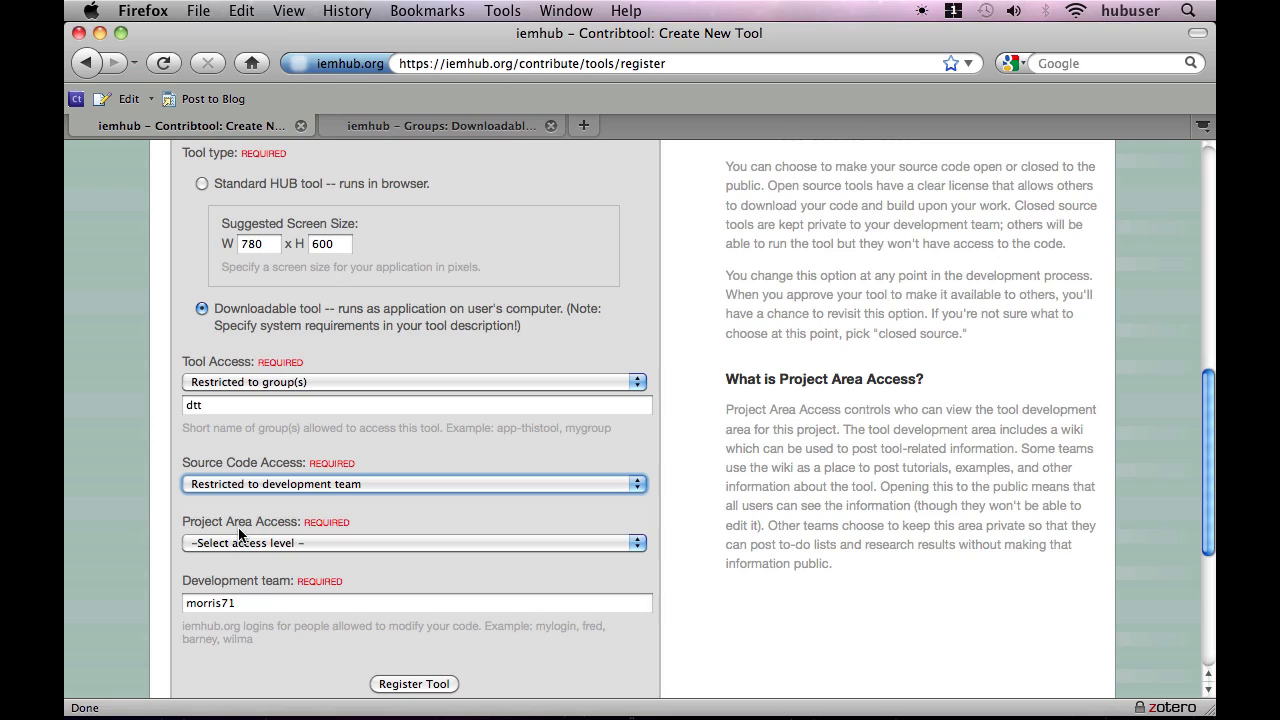
key(Tab)
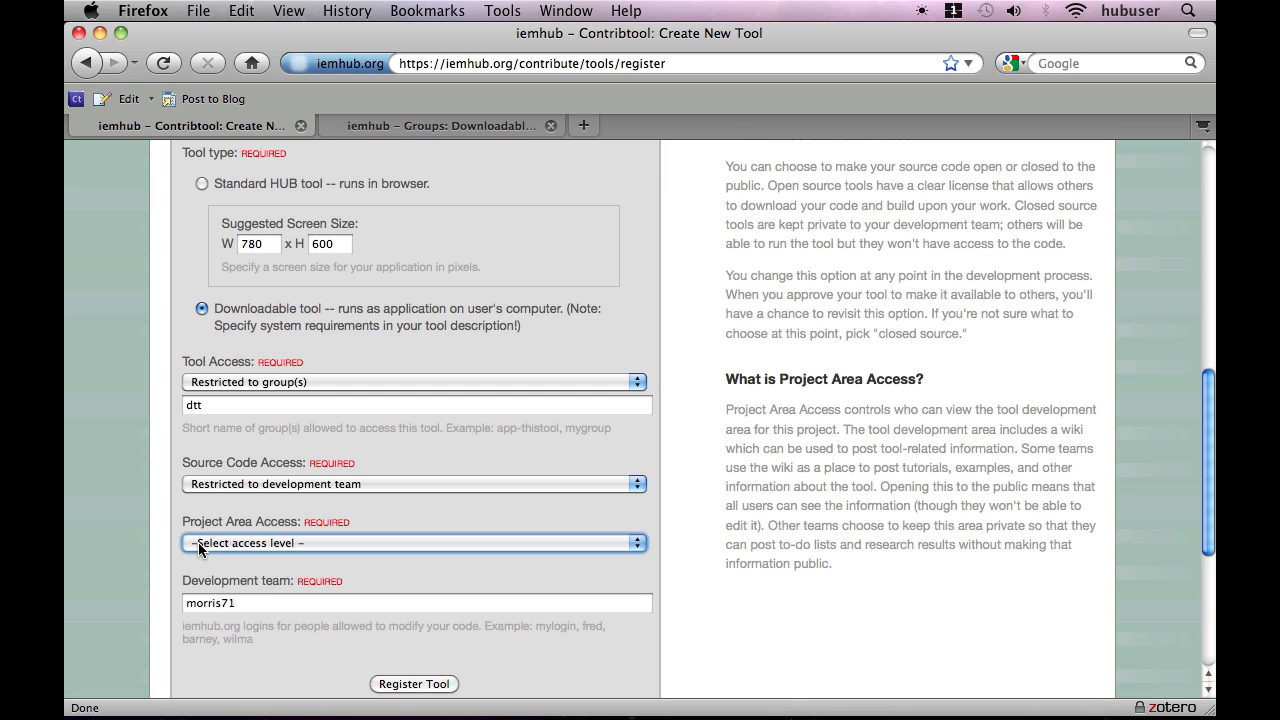
click(199, 548)
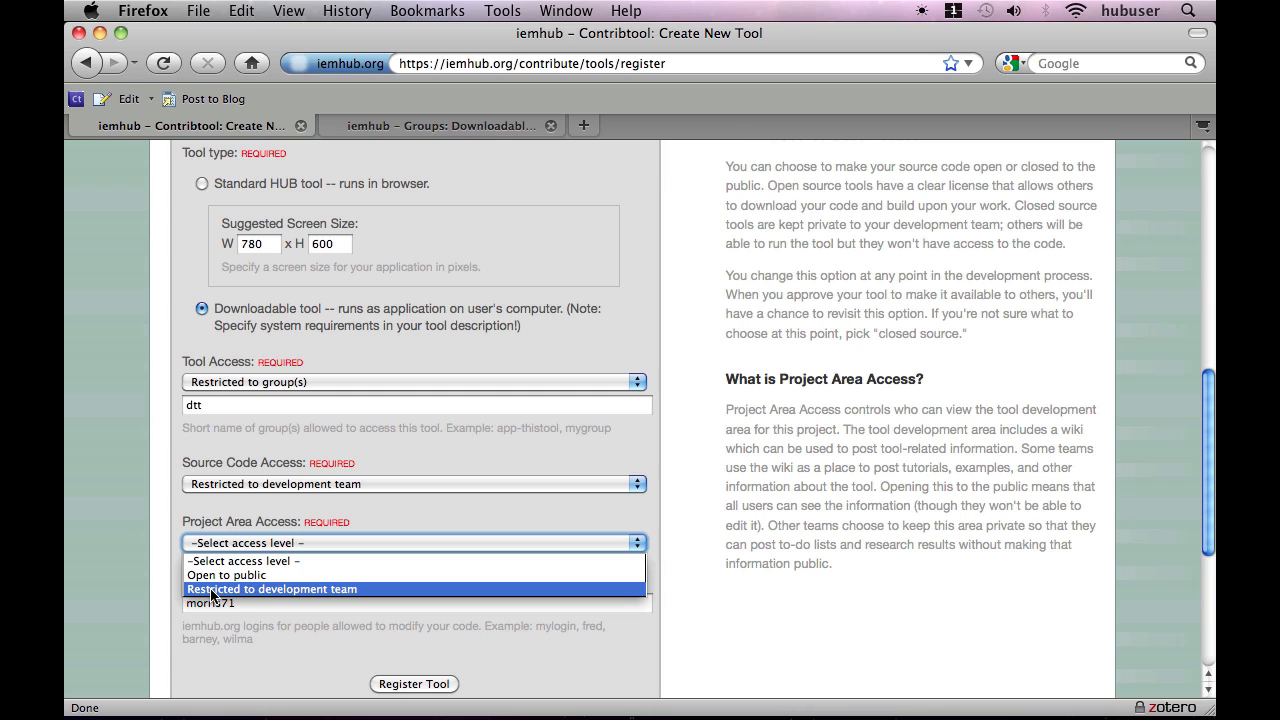
click(211, 590)
Add a second member's login to the development team, separated by a comma, and register the tool.
click(199, 596)
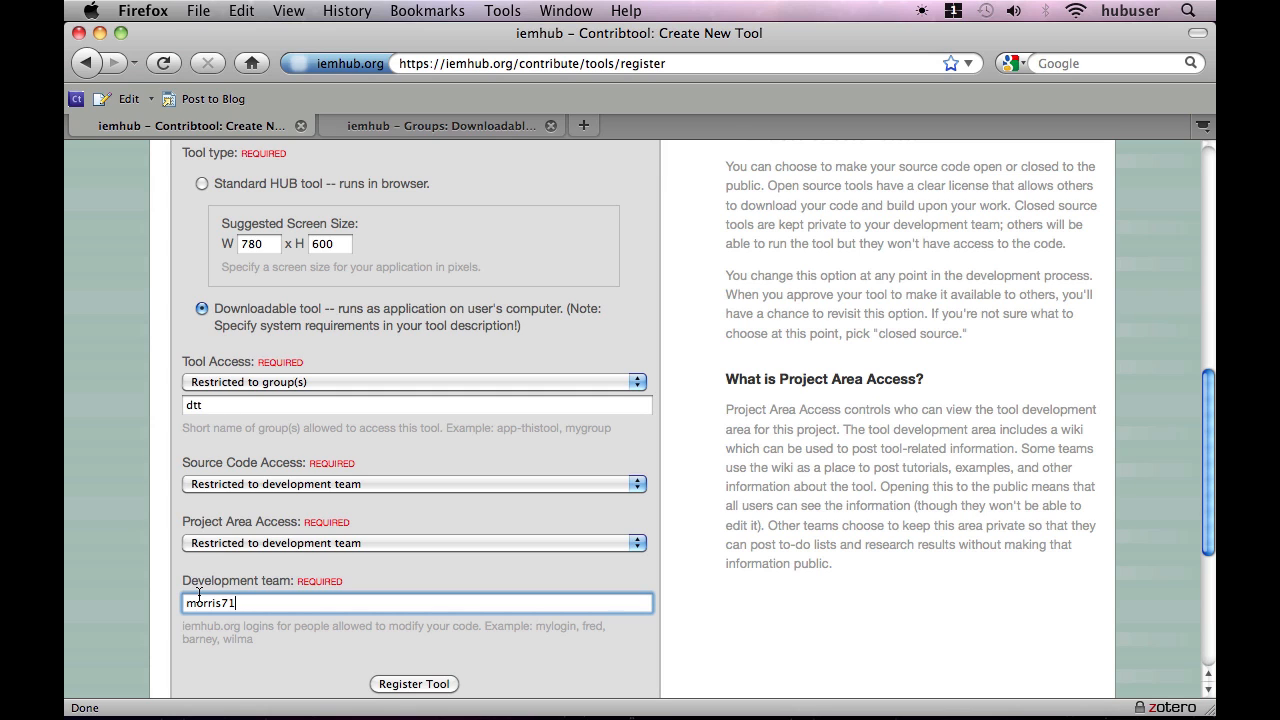
click(414, 684)
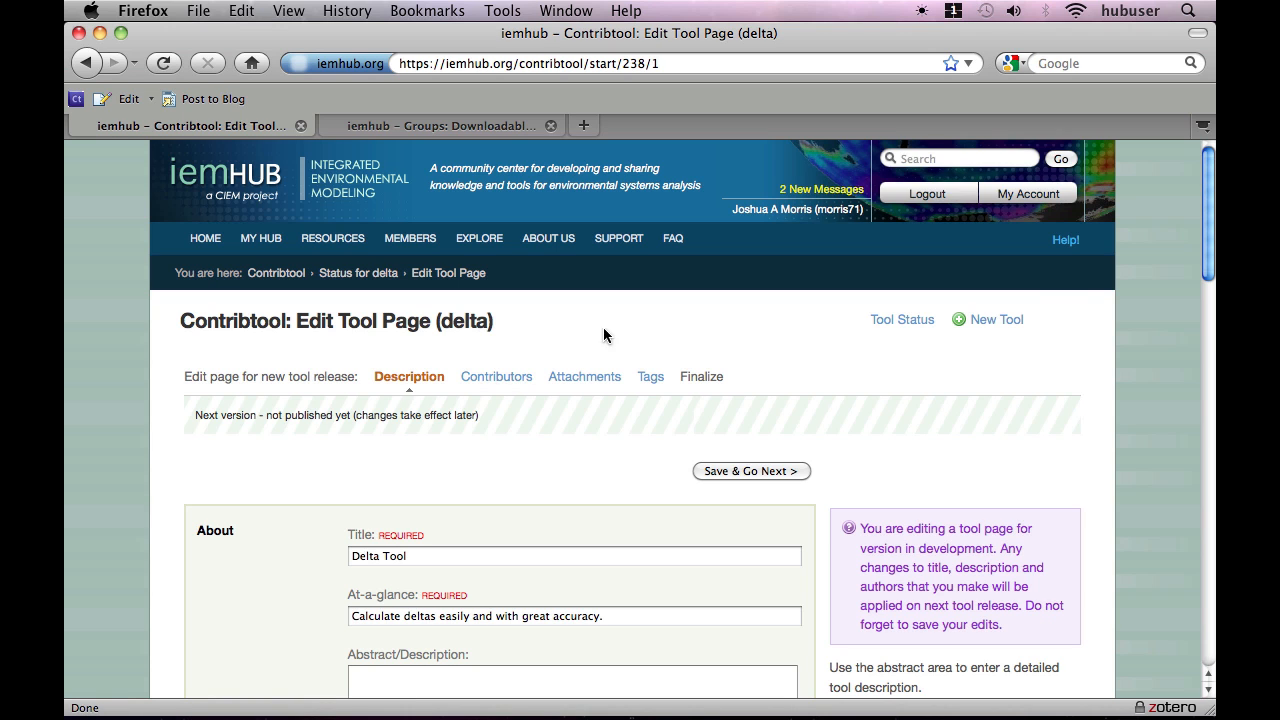
Fill the tool page's abstract with the Lorem ipsum placeholder paragraph, then save and continue to the contributors.
drag(1210, 270, 1209, 396)
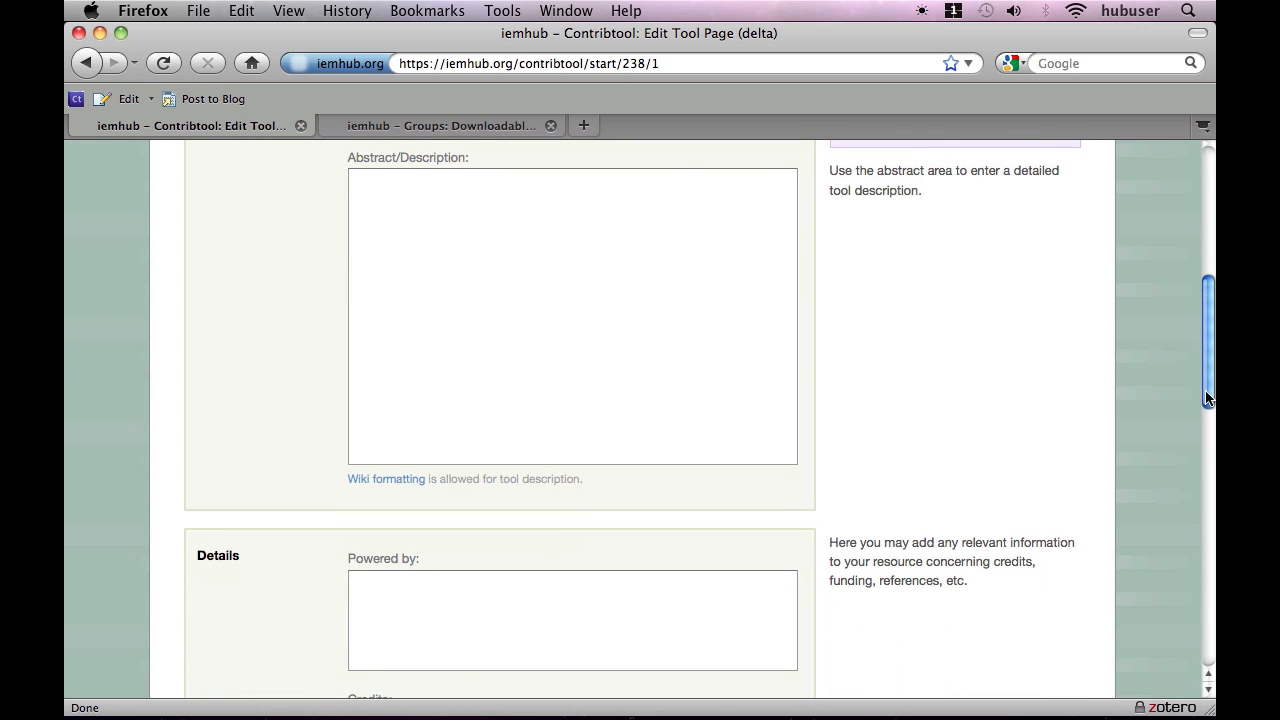
click(678, 295)
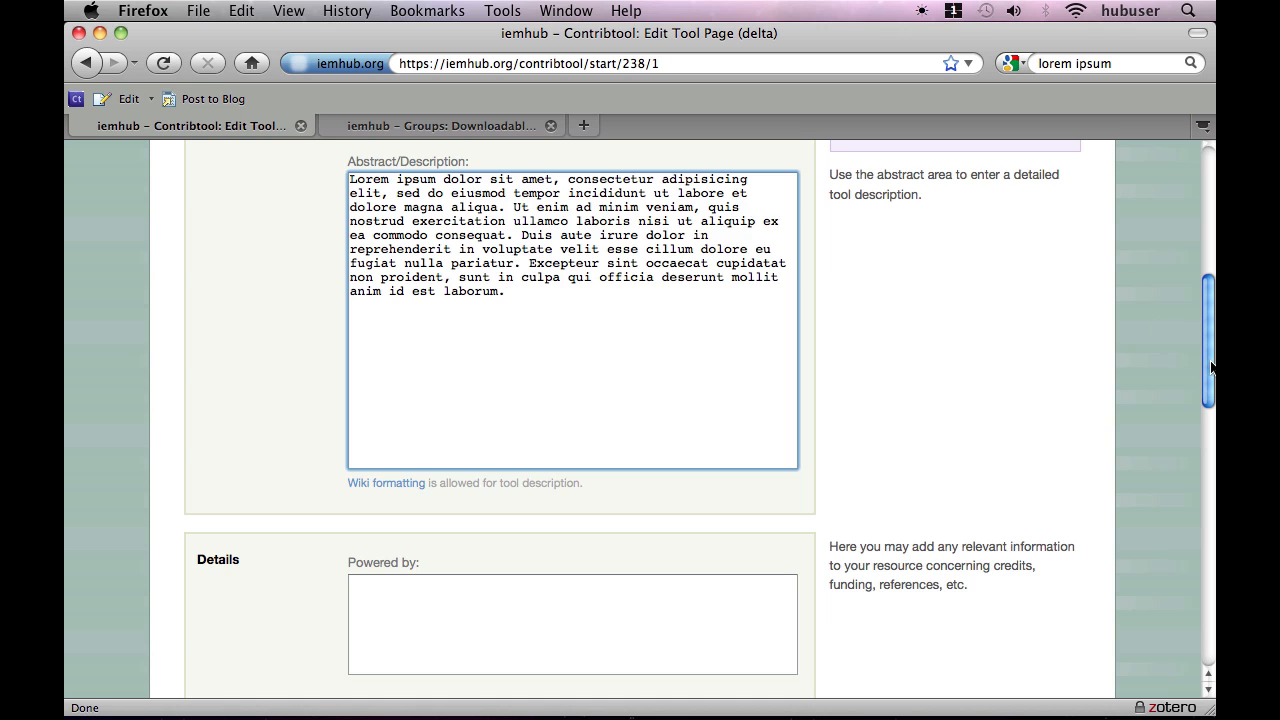
drag(1209, 367, 1117, 511)
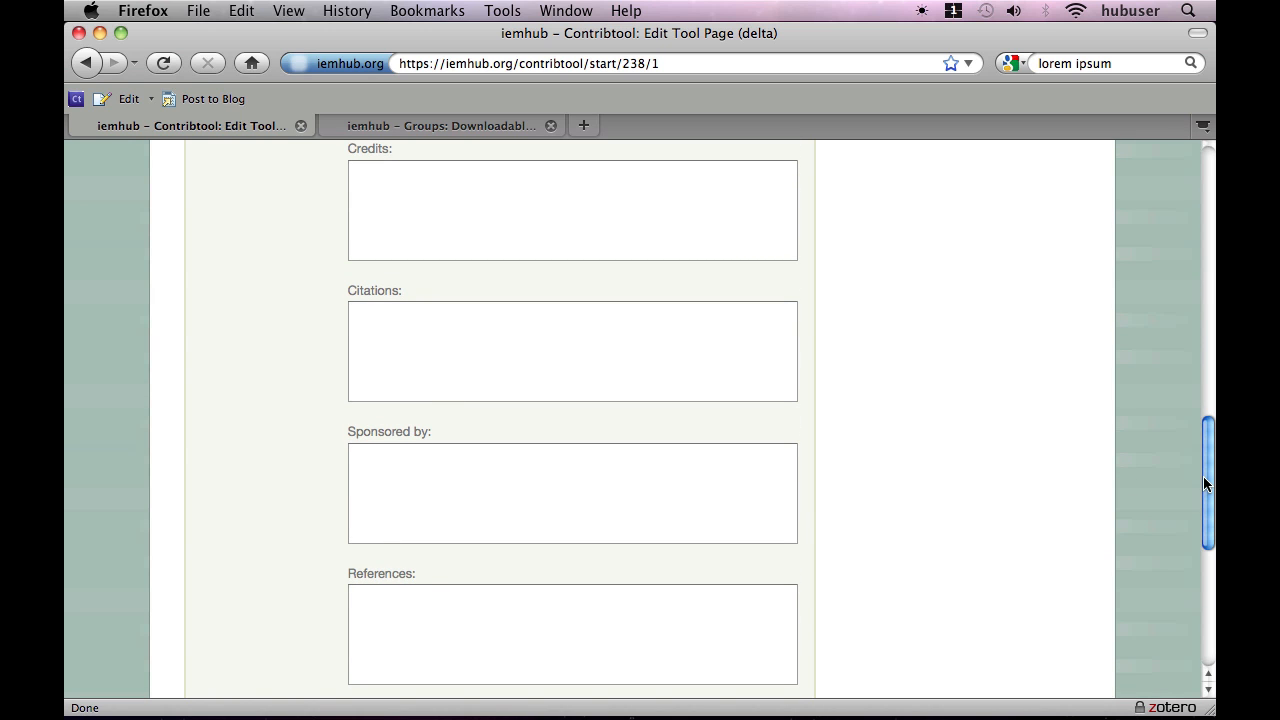
drag(1203, 476, 1206, 195)
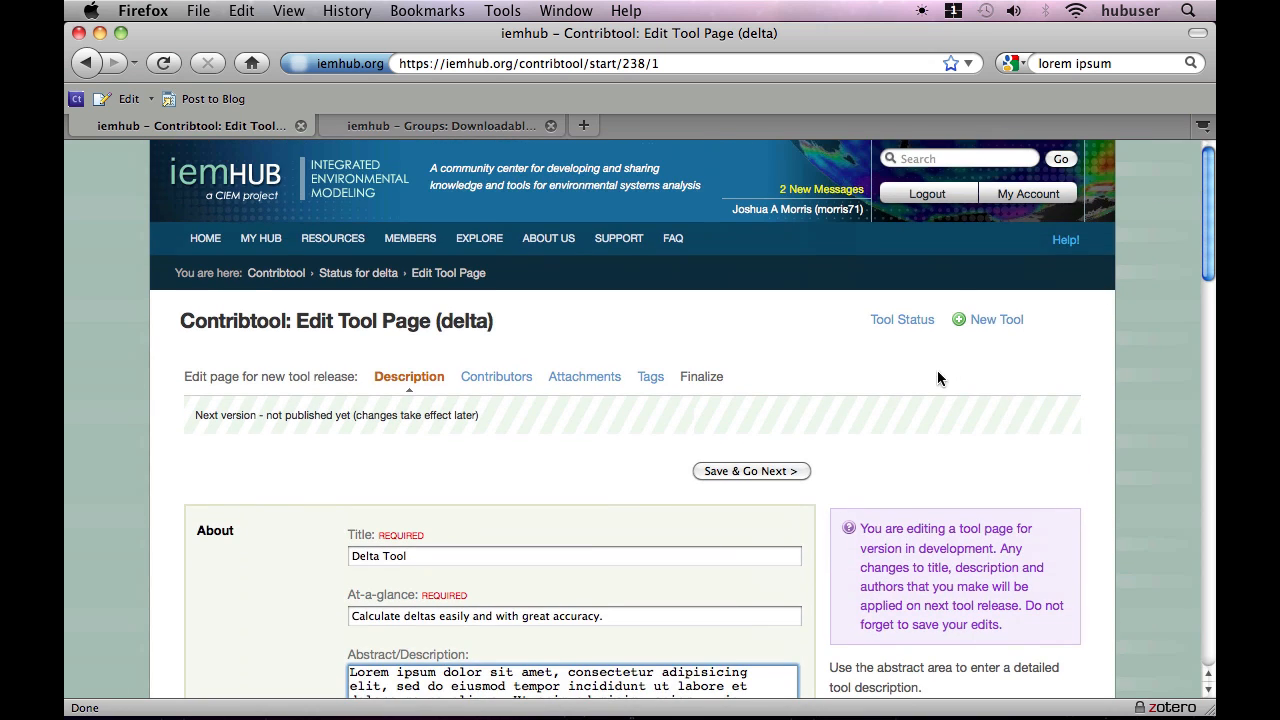
click(749, 472)
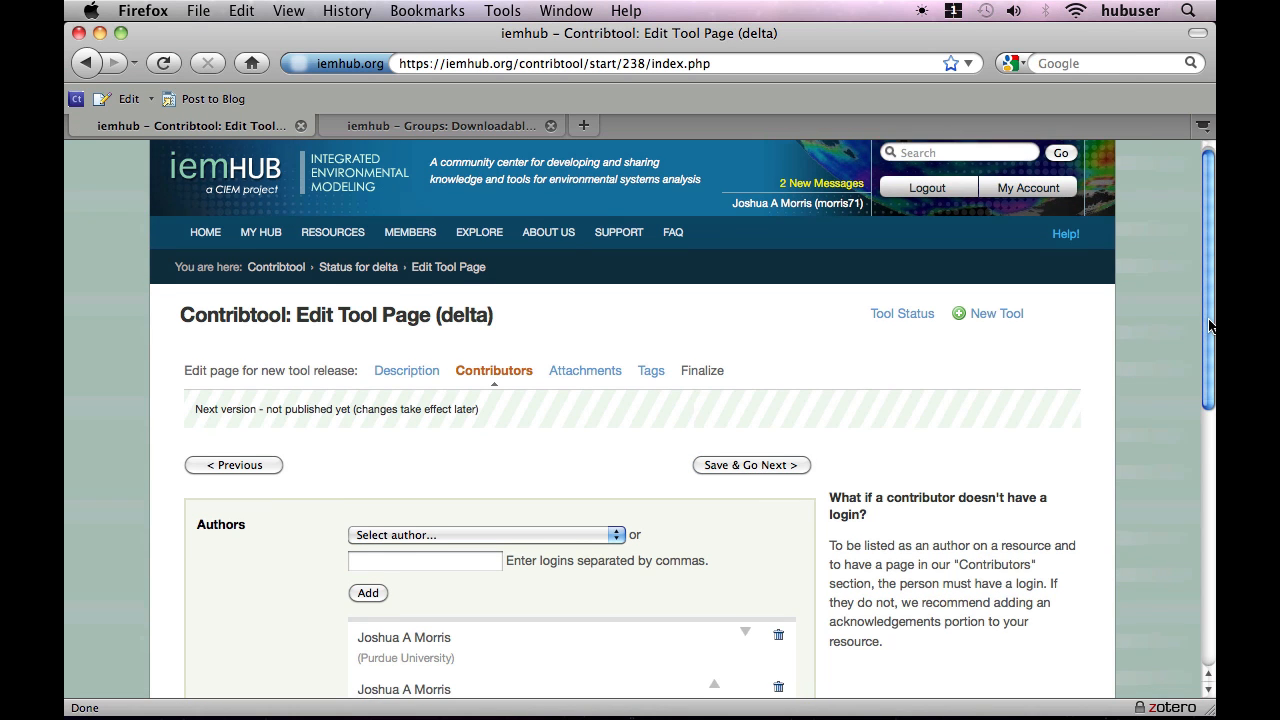
Remove the second, duplicate author entry from the tool's authors list.
drag(1210, 320, 1187, 431)
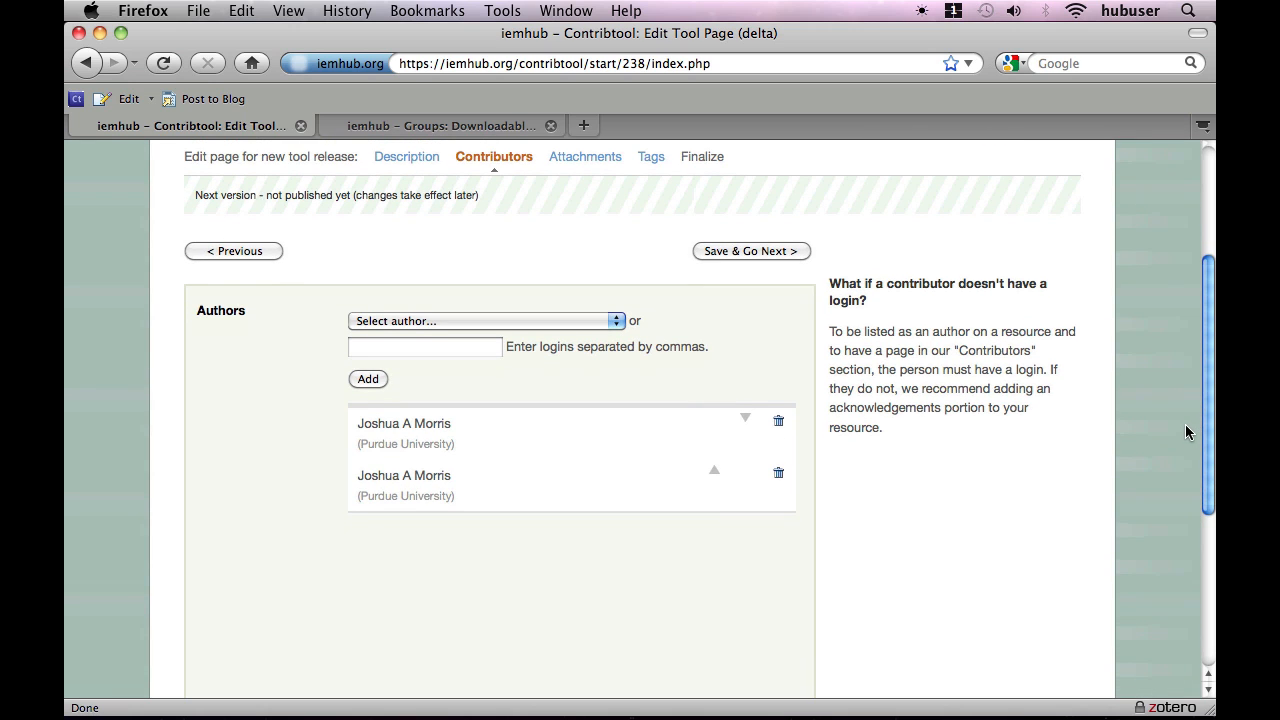
click(778, 476)
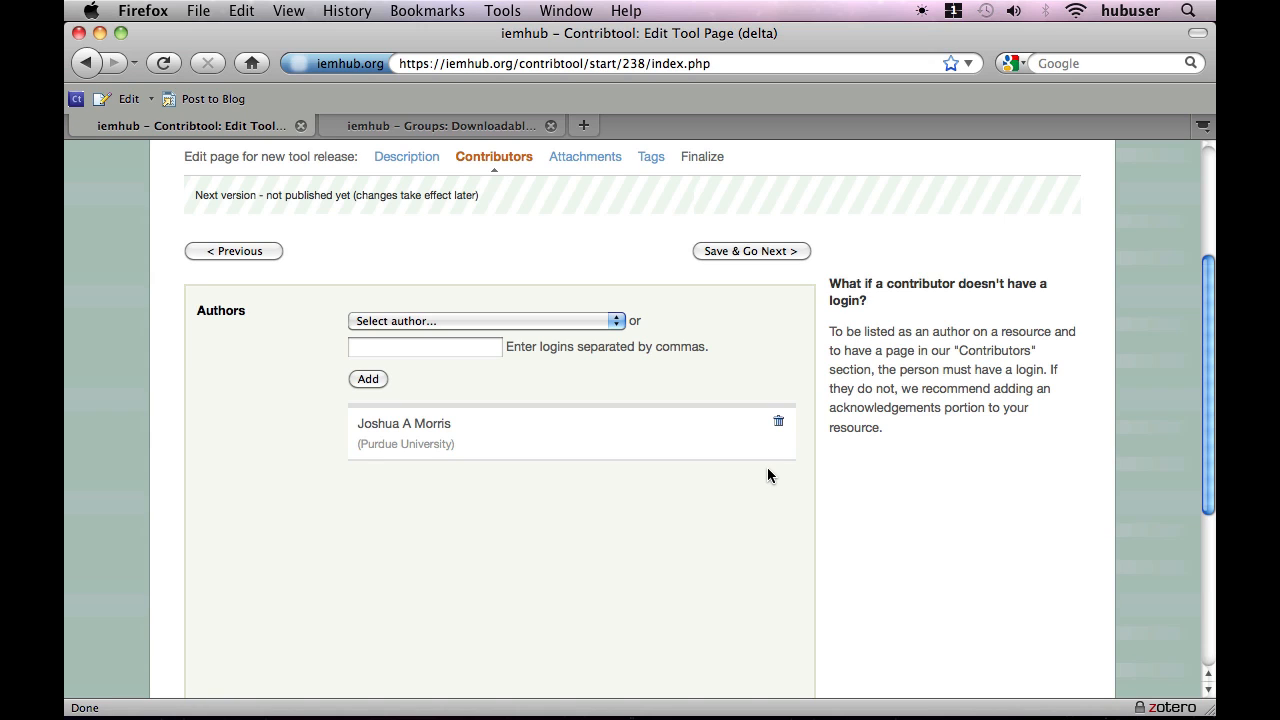
Save the contributors, continue to the attachments, and upload delta.exe from the Desktop as the tool executable.
click(400, 347)
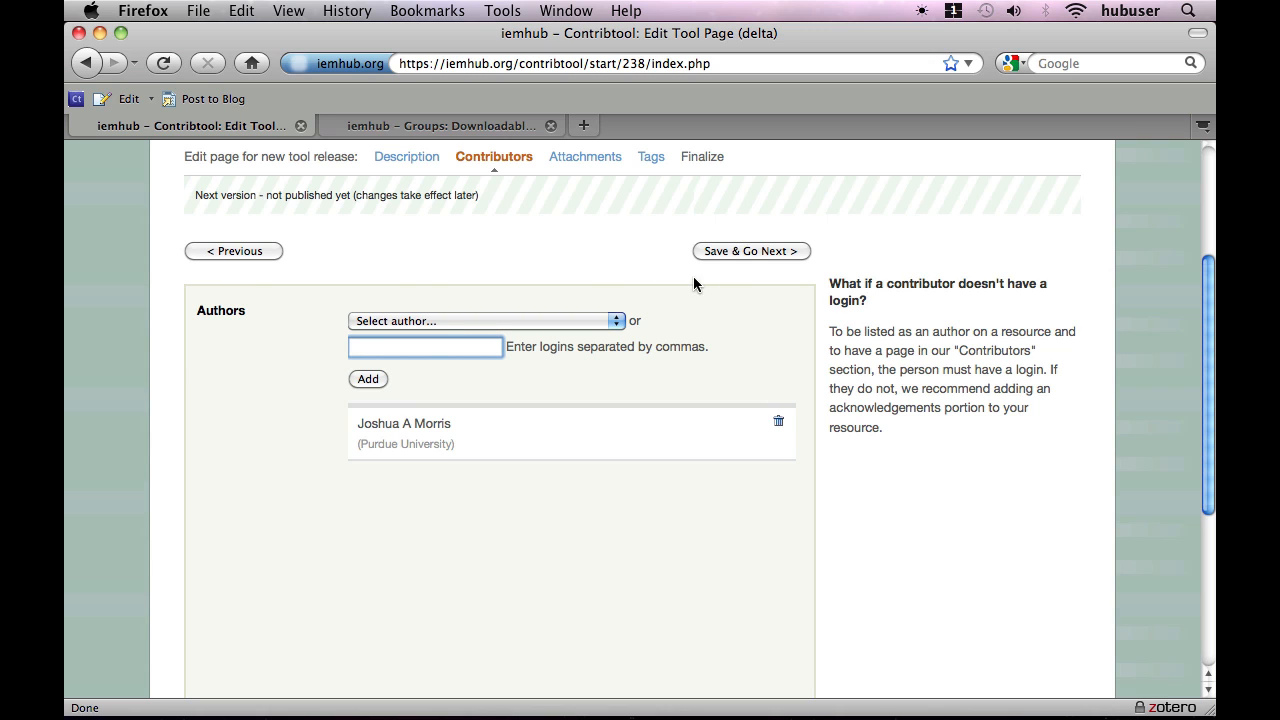
click(750, 251)
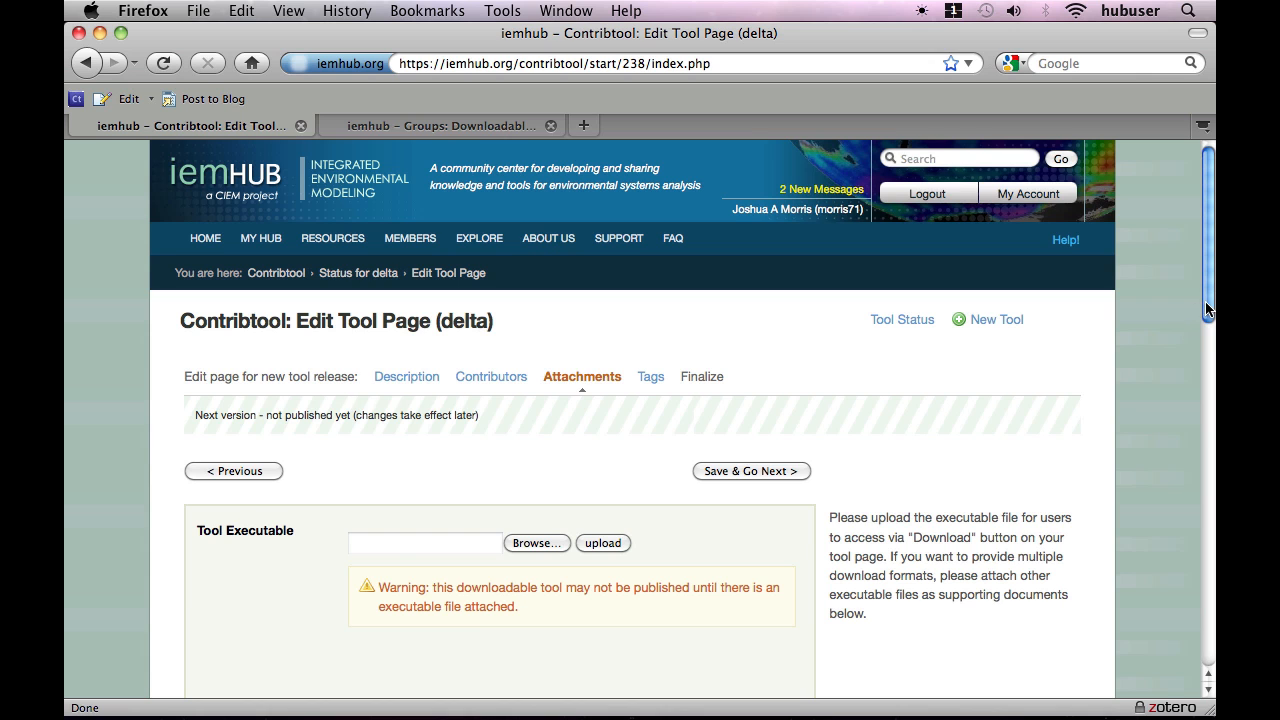
drag(1207, 310, 1189, 421)
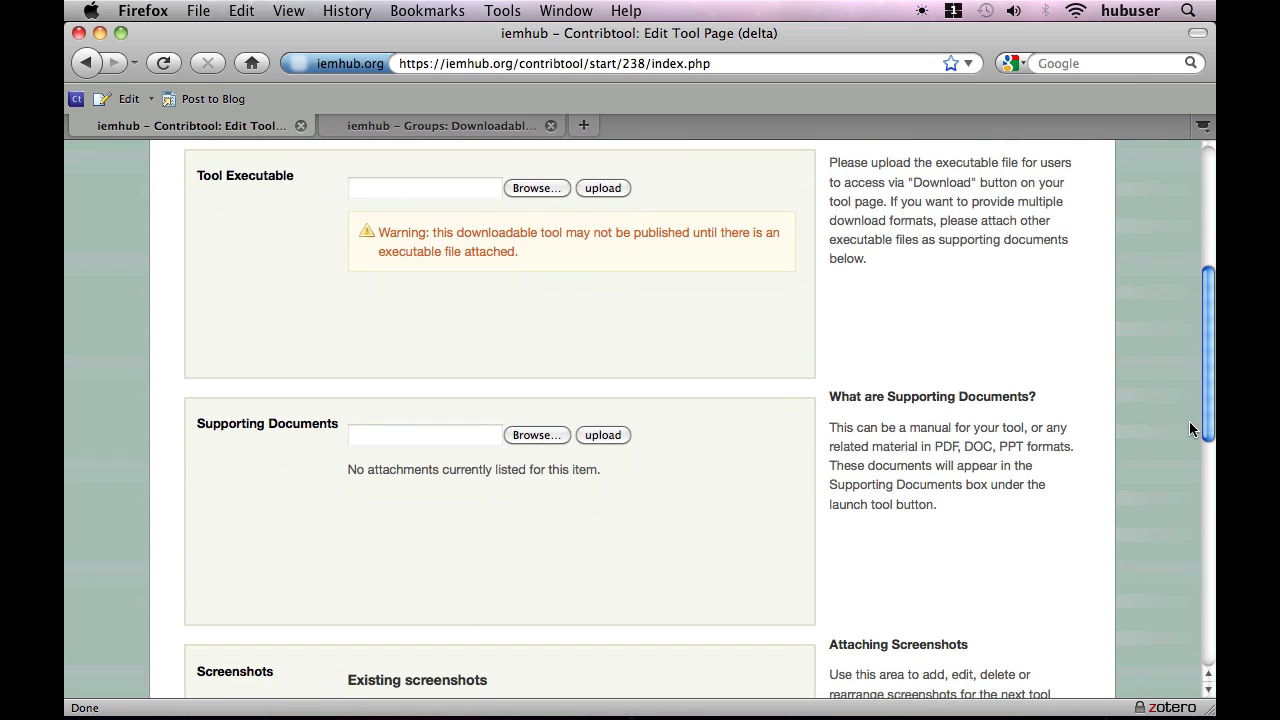
click(537, 188)
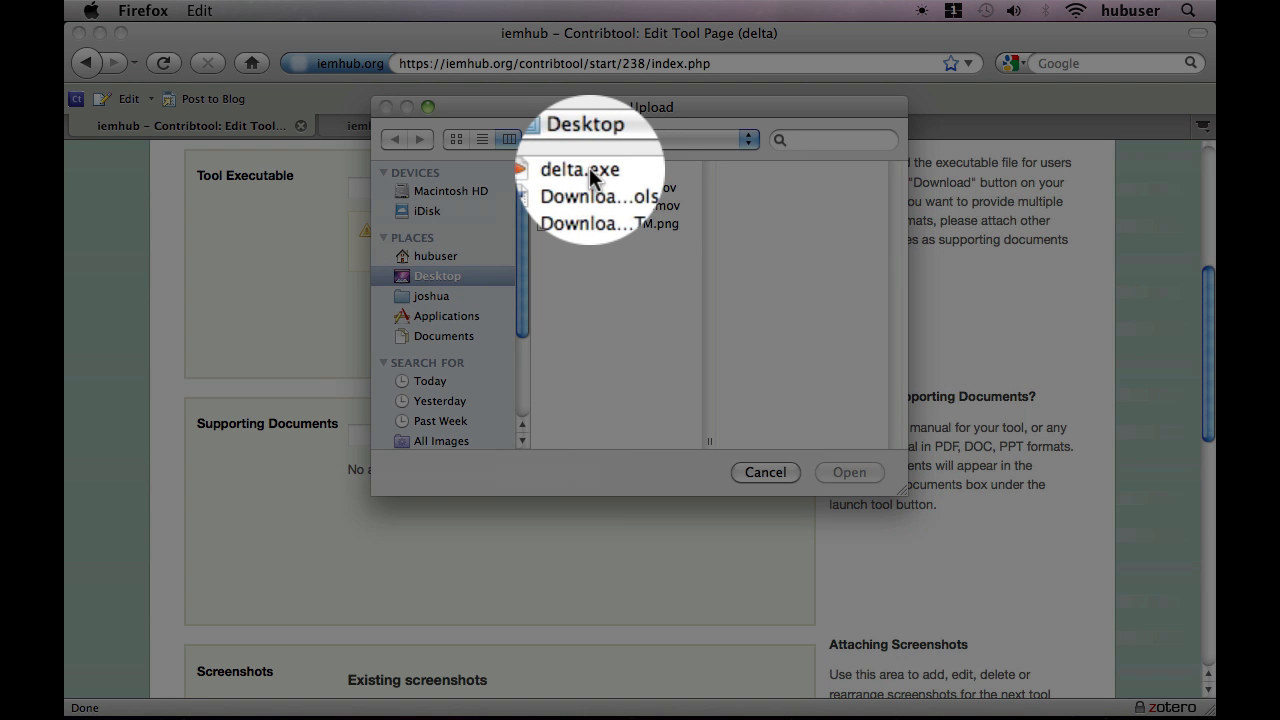
double_click(589, 170)
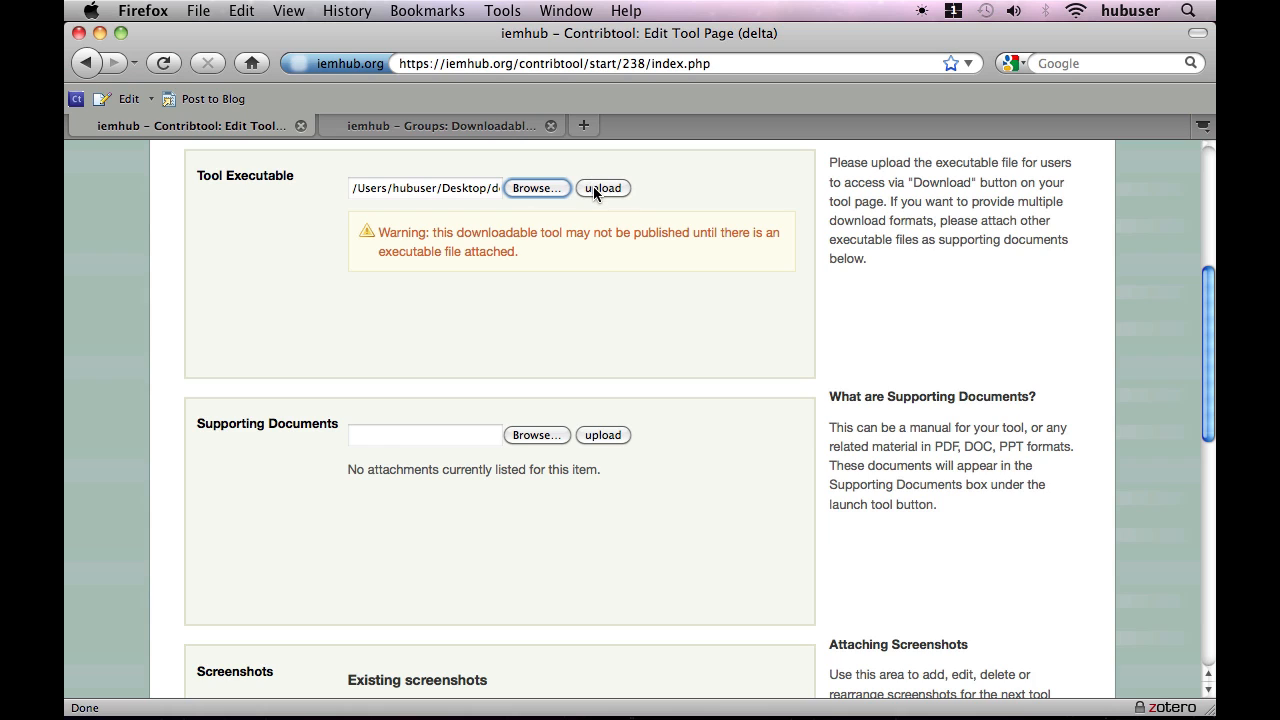
click(594, 188)
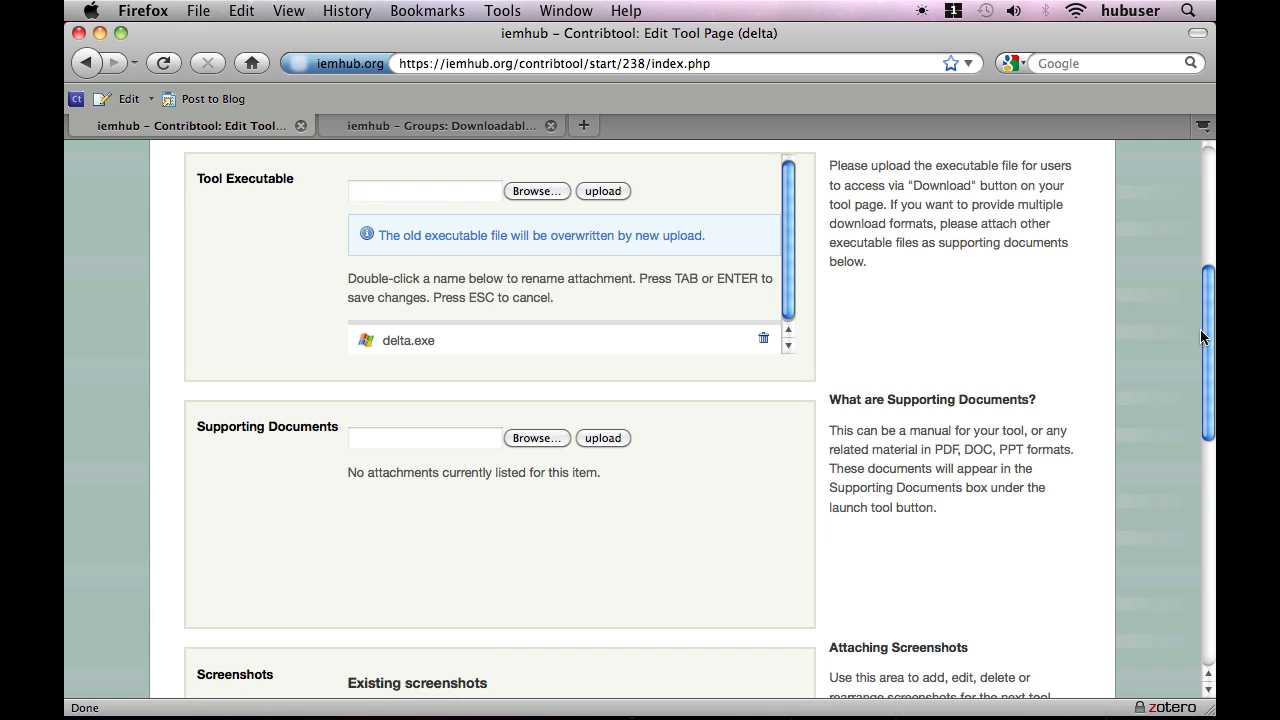
Skip the supporting documents and screenshots, then save the attachments and continue to the tags.
drag(1203, 338, 1180, 421)
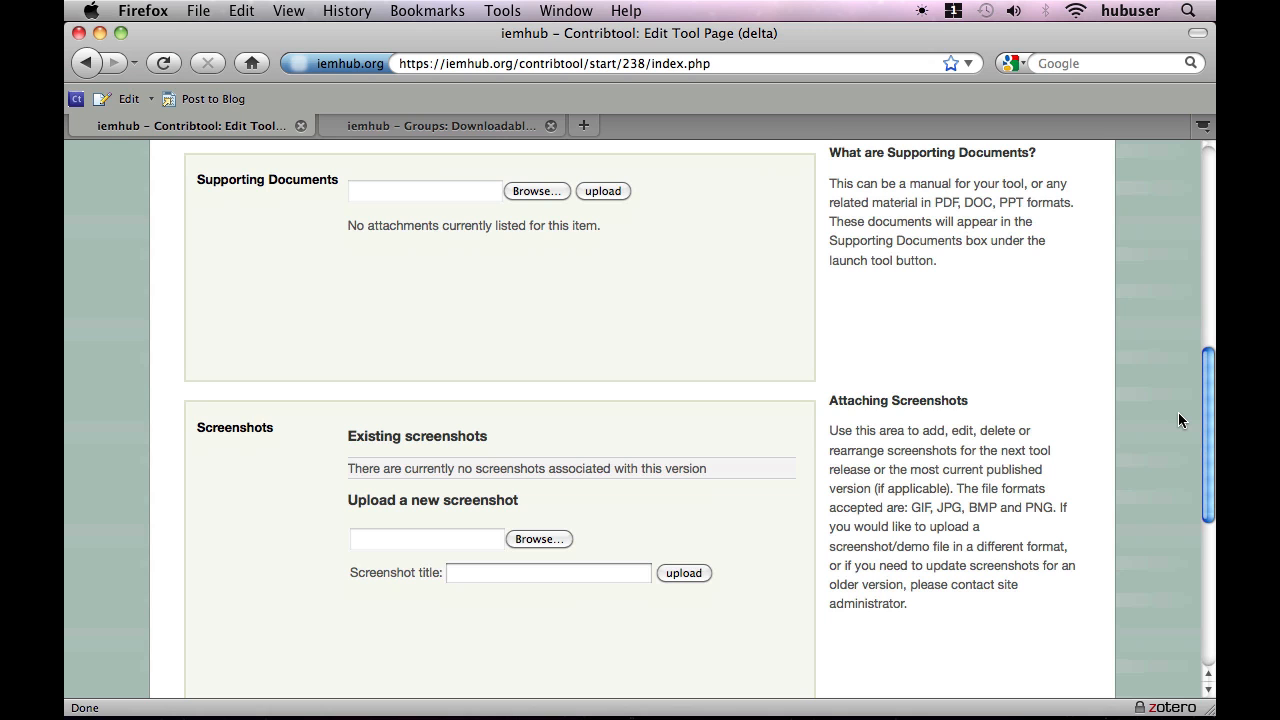
scroll(1178, 420, down, 5)
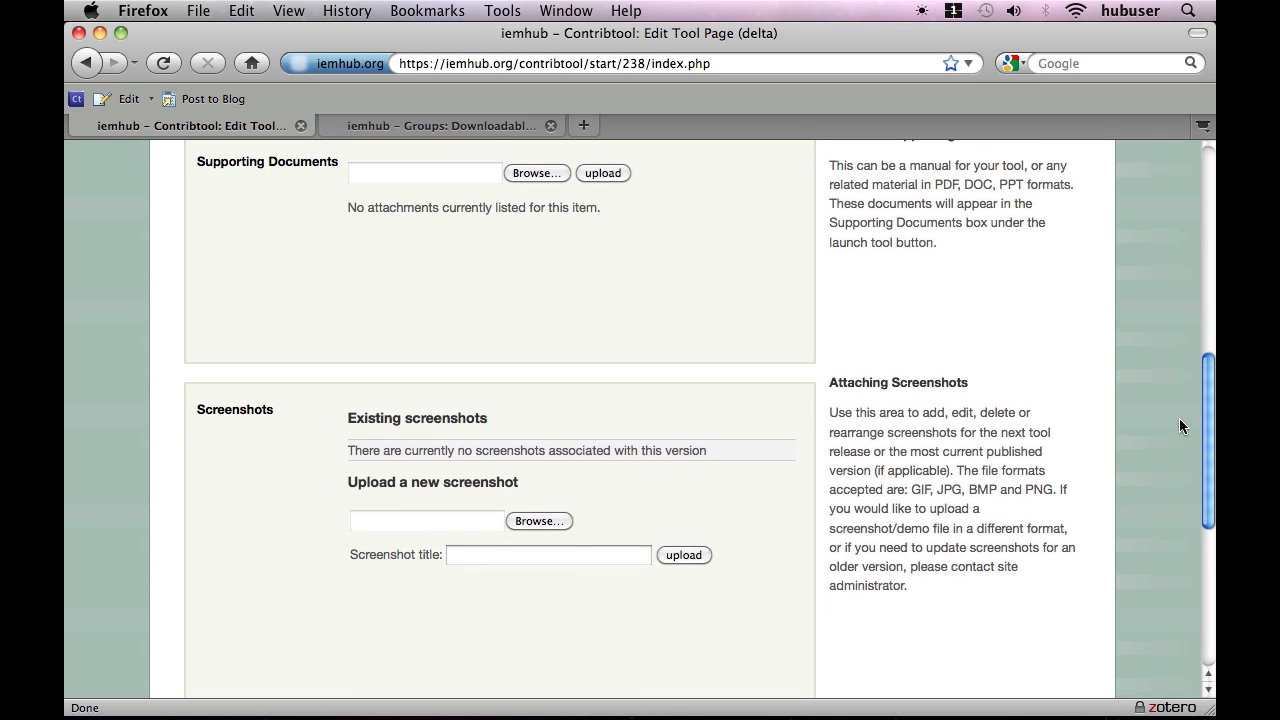
scroll(1164, 497, down, 1)
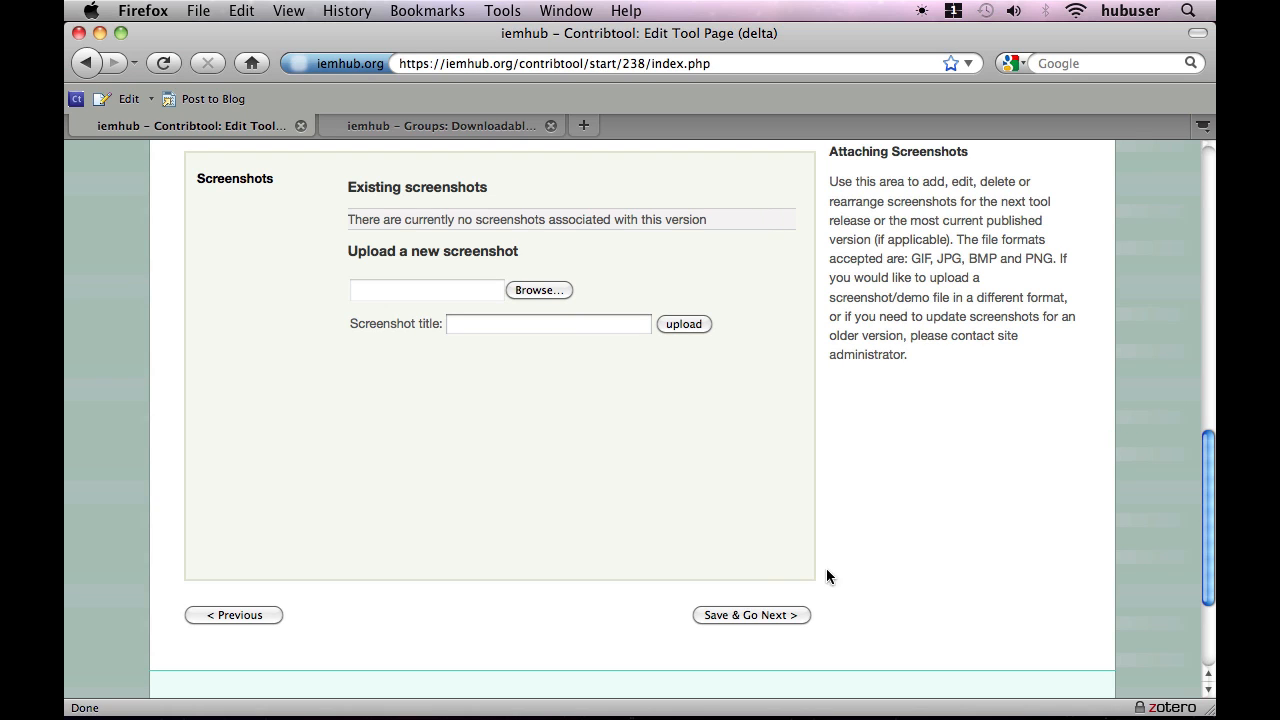
click(750, 616)
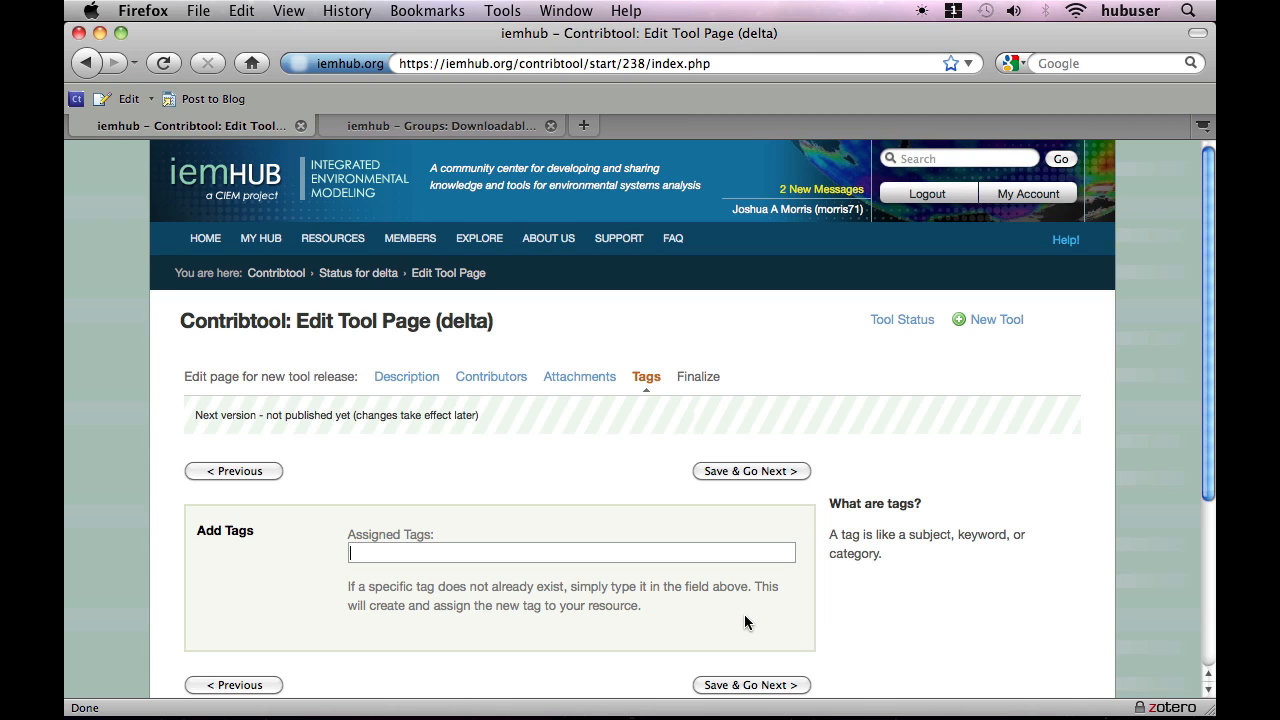
Assign the tags delta, math and modeling to the tool, then save and continue to the finalize page.
text(delta)
key(Return)
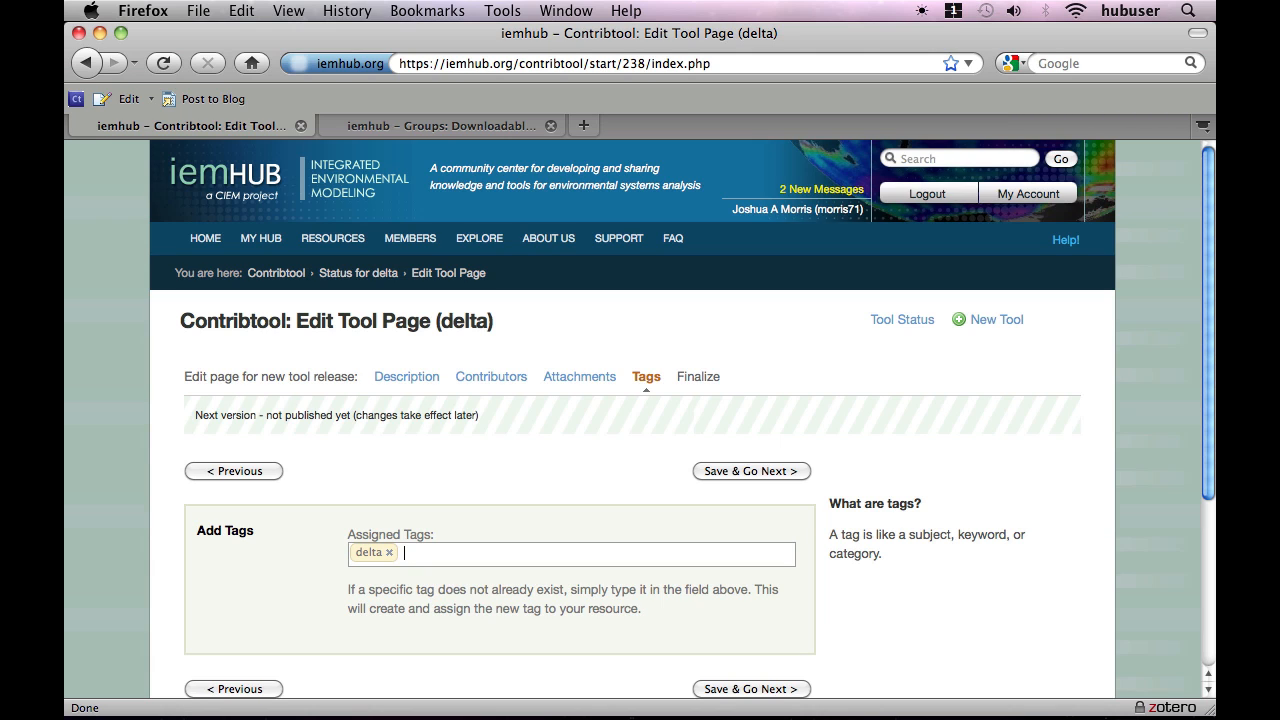
text(math)
key(Return)
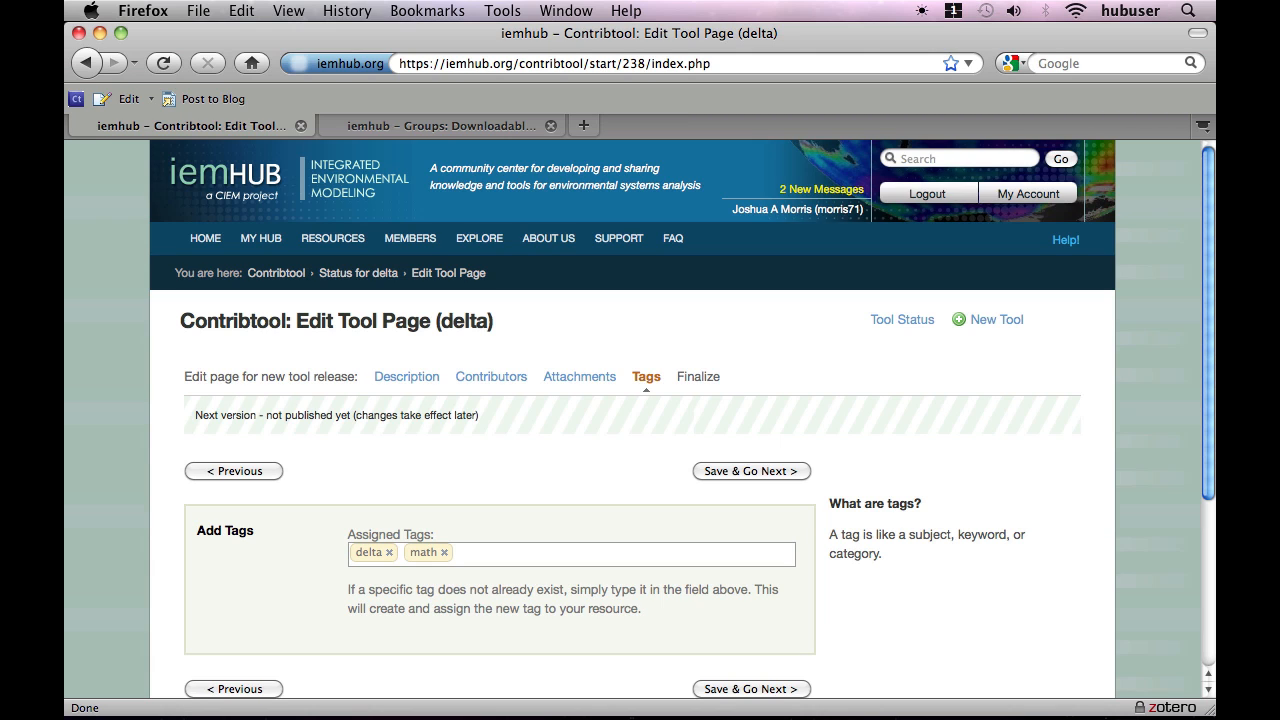
text(modeling)
key(Return)
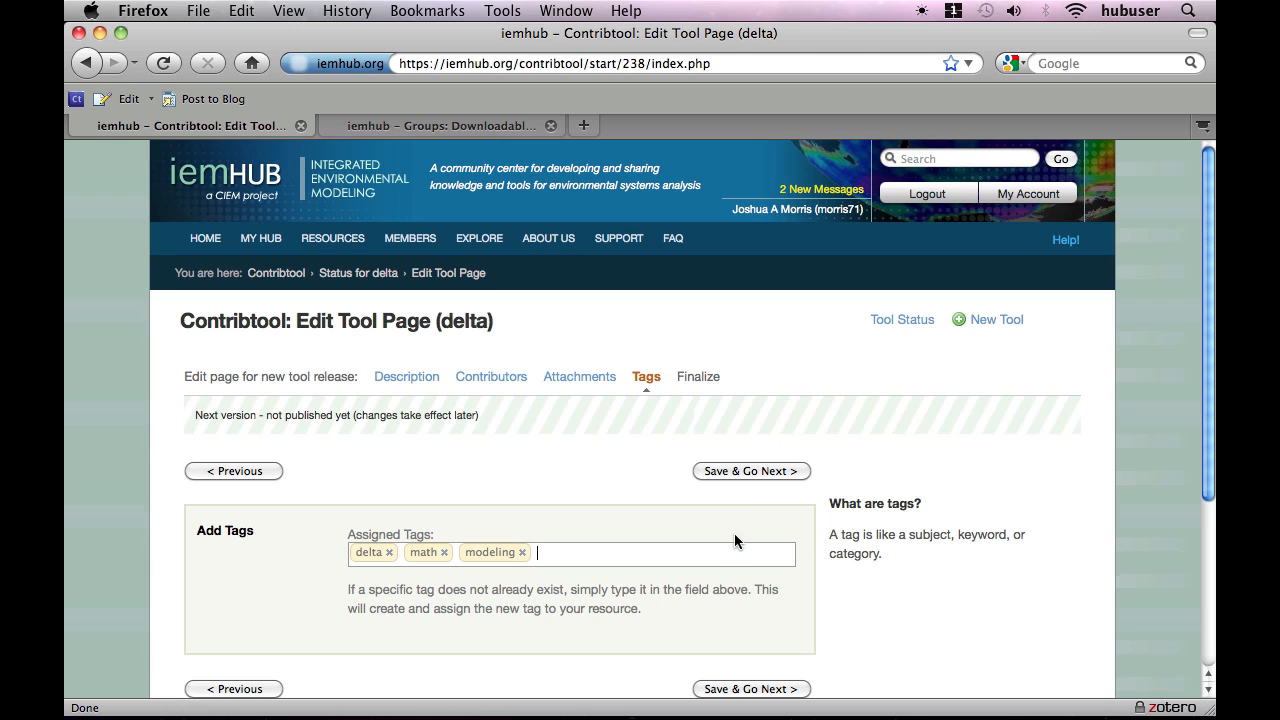
click(757, 475)
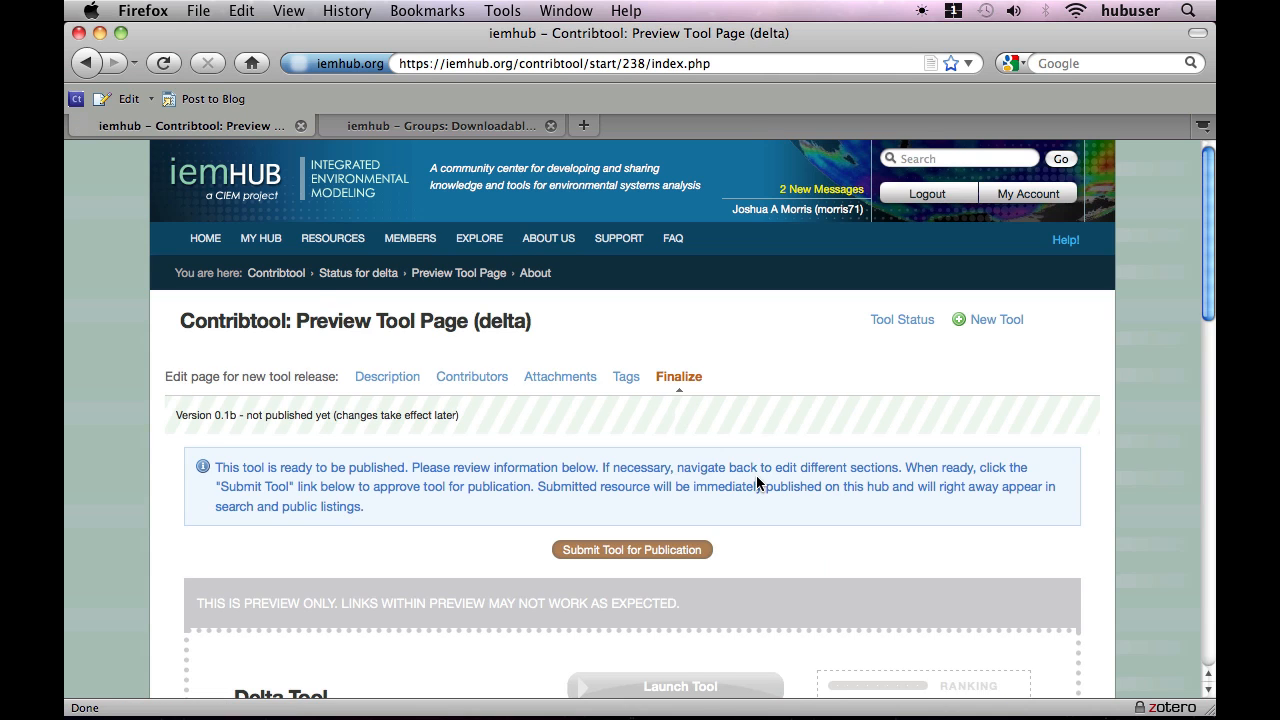
Review the tool page preview, checking the download option, description, citation and tags.
scroll(756, 477, down, 3)
scroll(756, 477, down, 3)
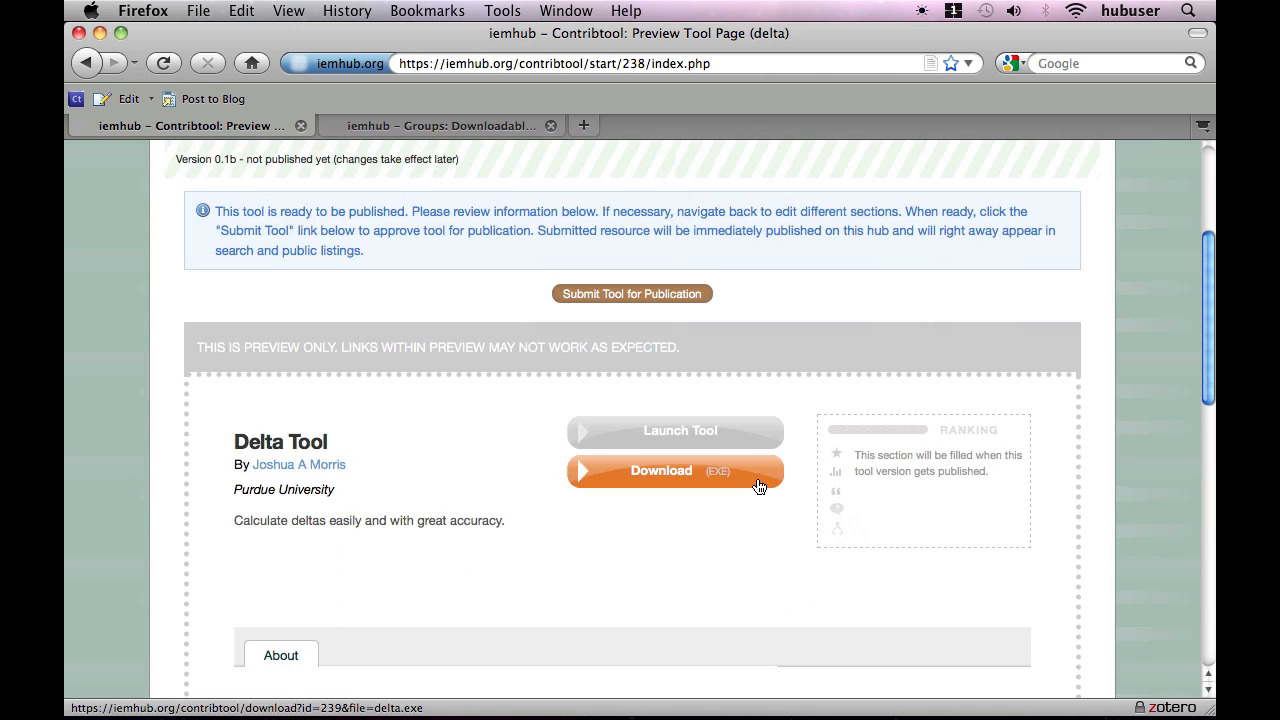
scroll(750, 516, down, 3)
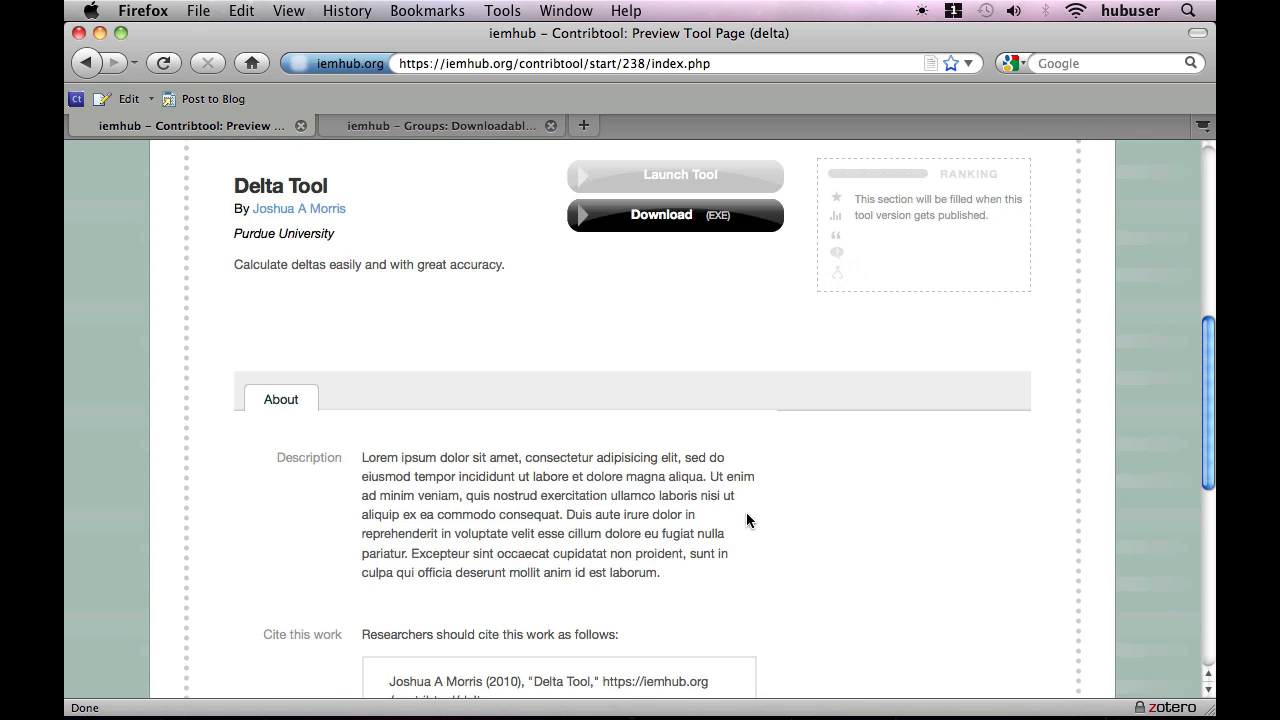
scroll(593, 506, down, 1)
scroll(593, 506, down, 1)
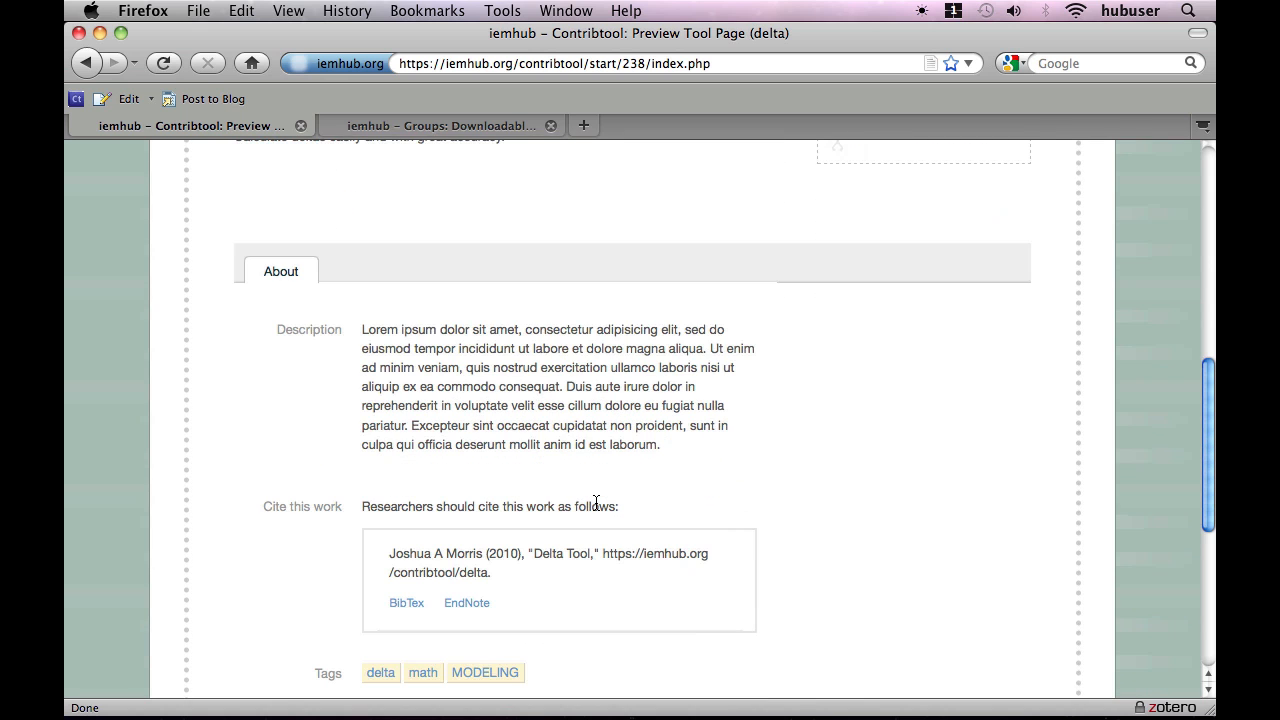
scroll(596, 503, down, 2)
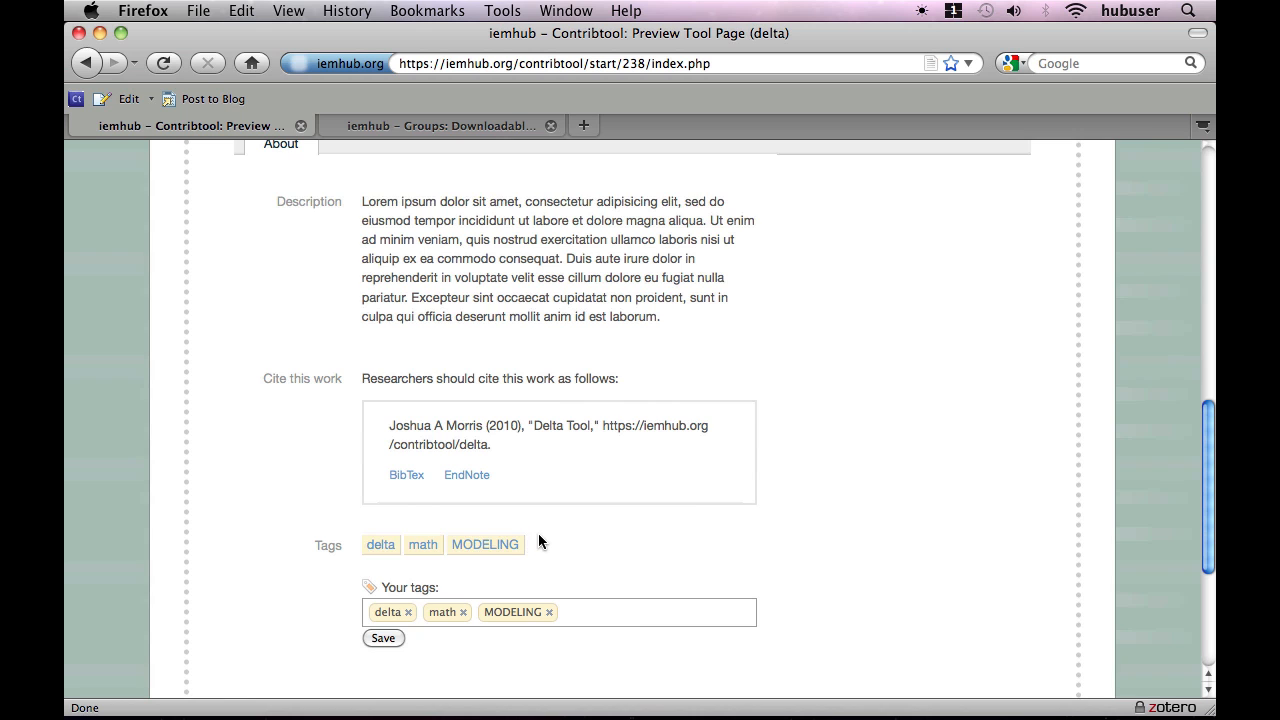
scroll(538, 533, up, 10)
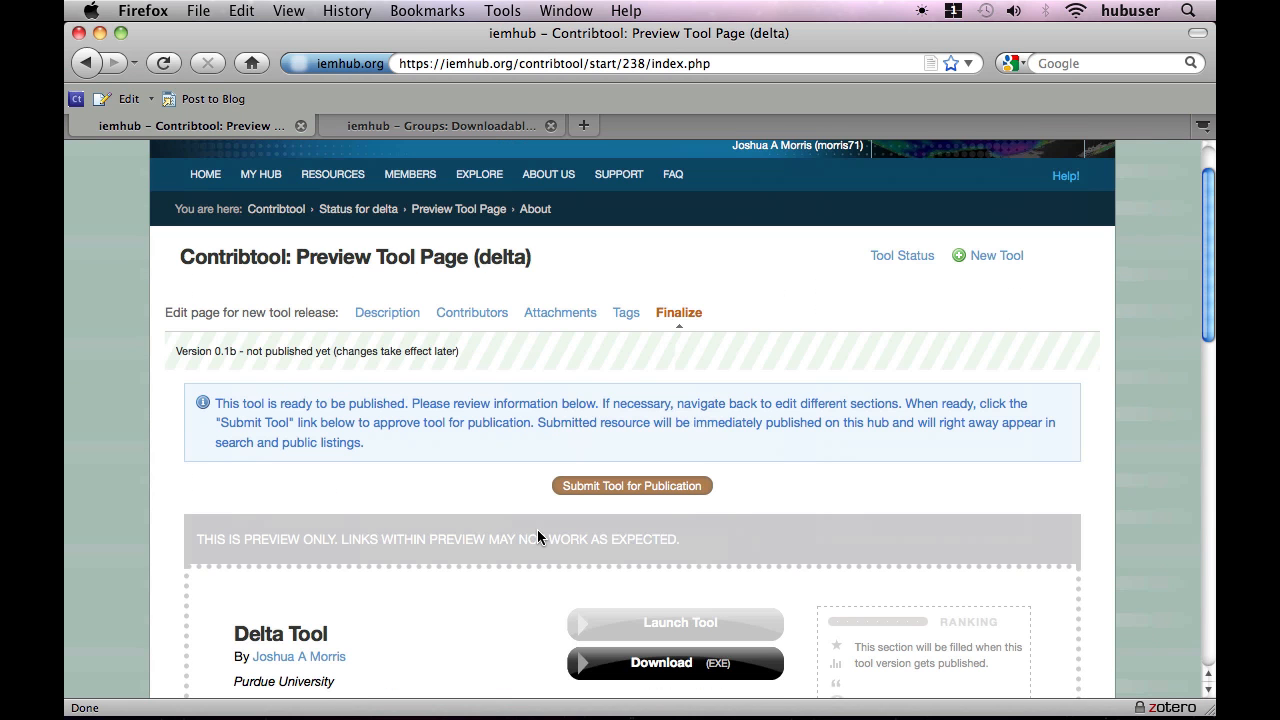
scroll(537, 529, up, 1)
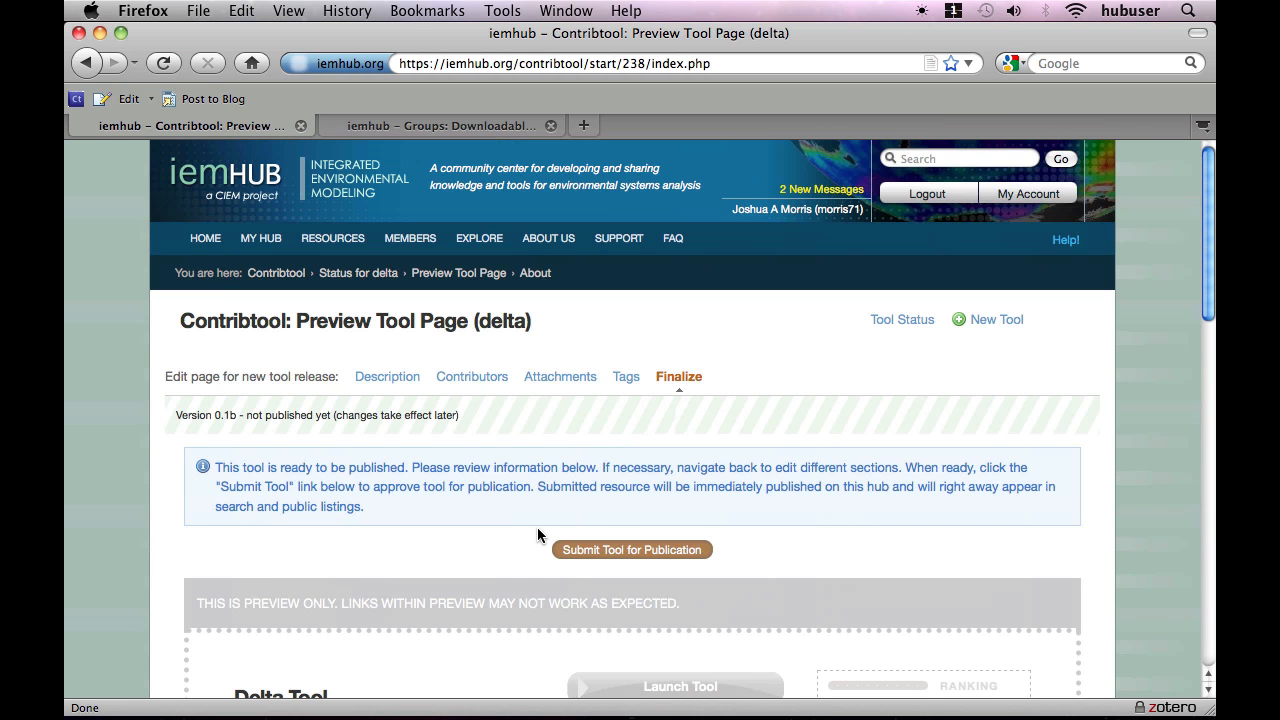
Submit the tool for publication and open its published page to look it over.
click(615, 550)
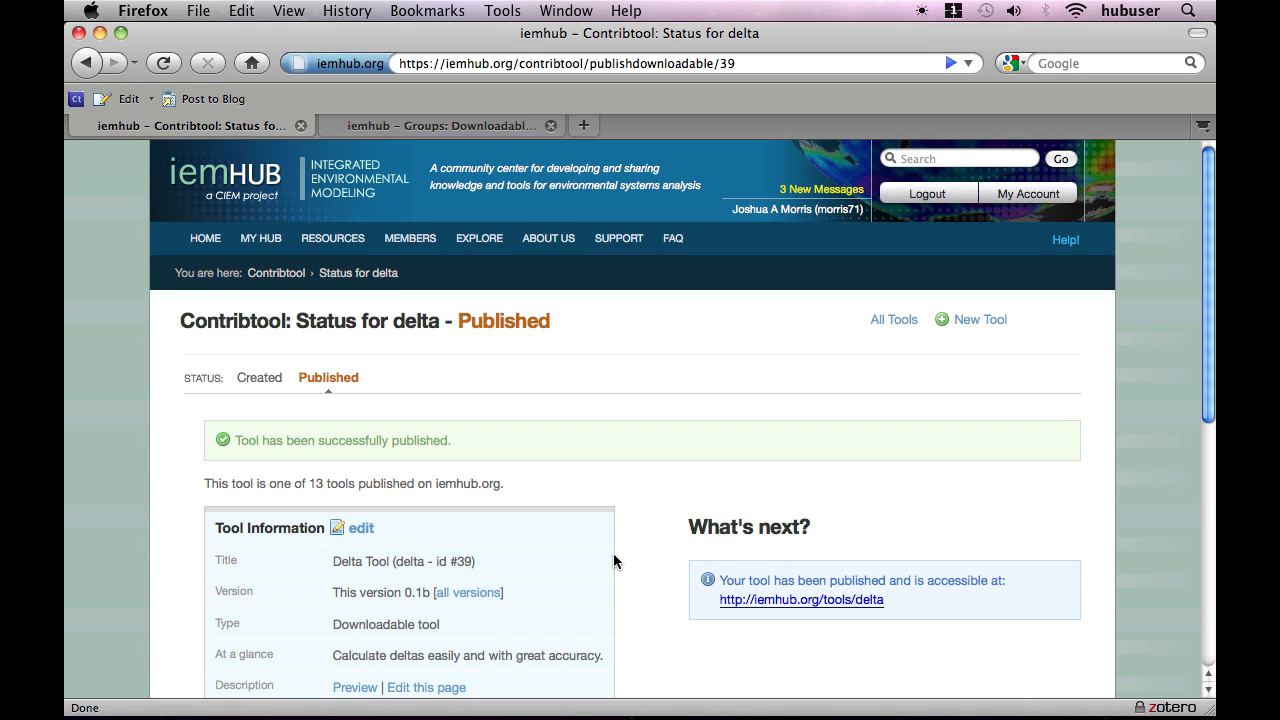
click(797, 604)
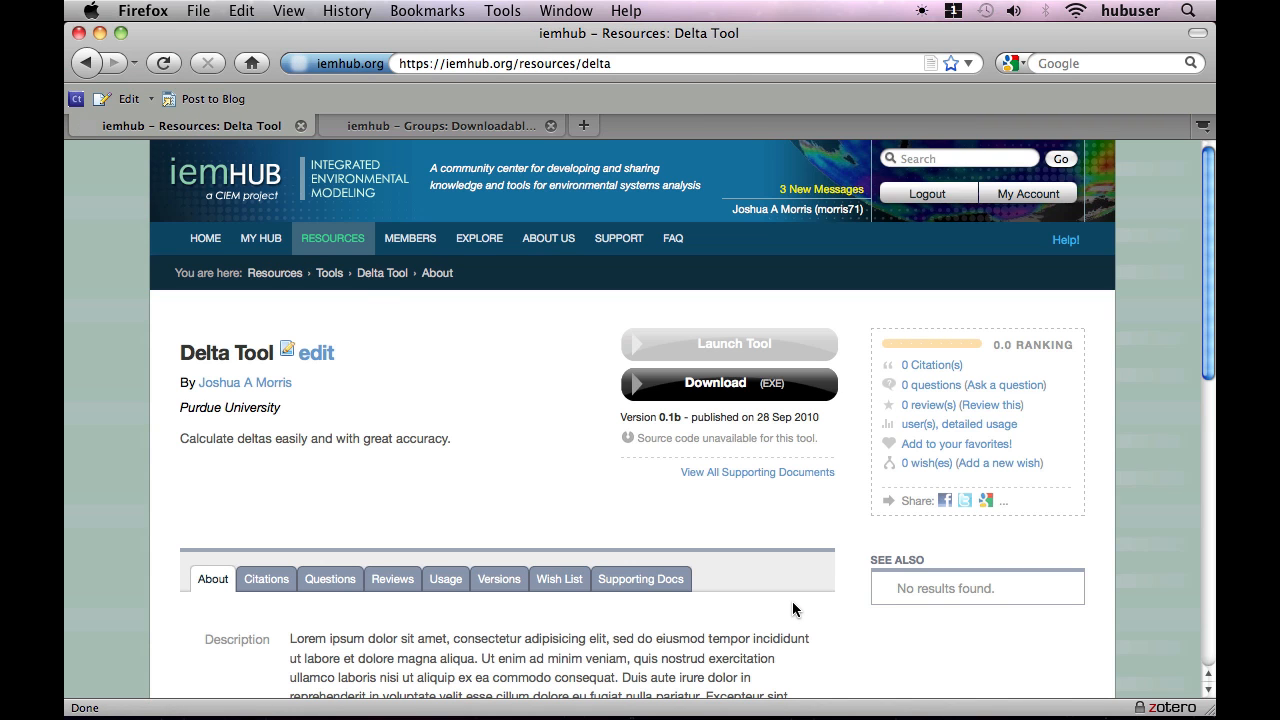
scroll(792, 603, down, 4)
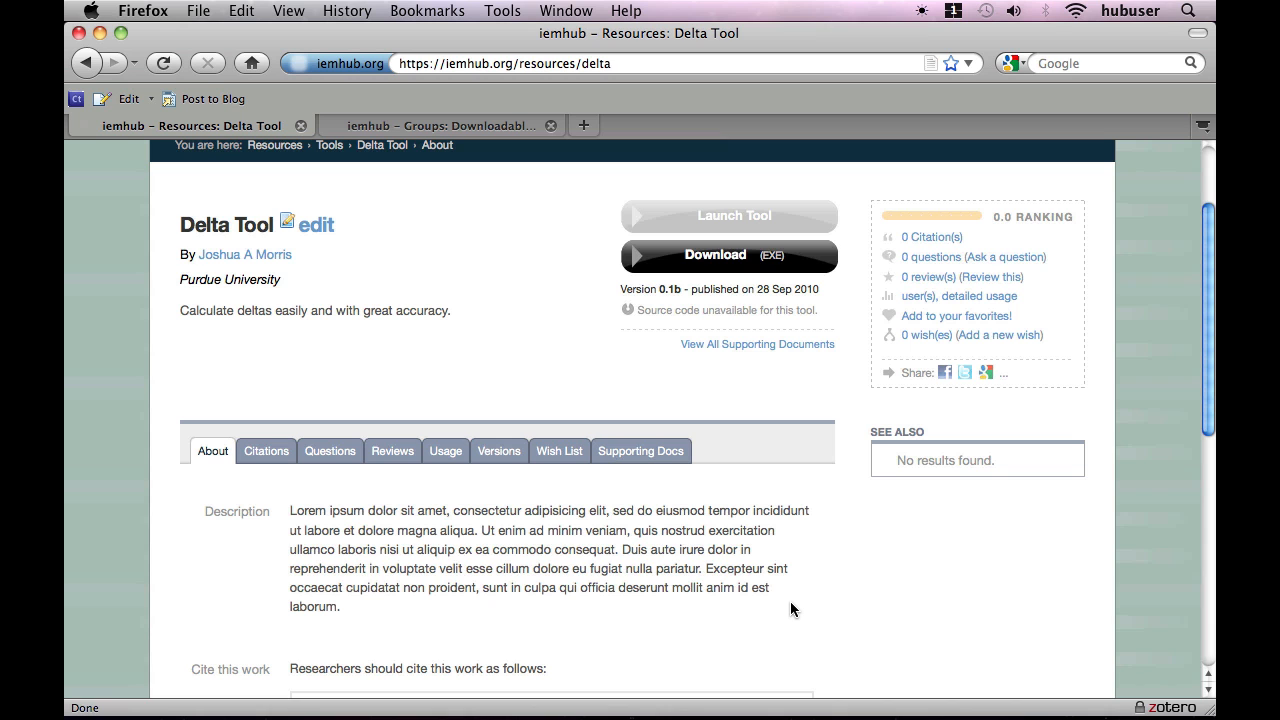
scroll(790, 609, up, 3)
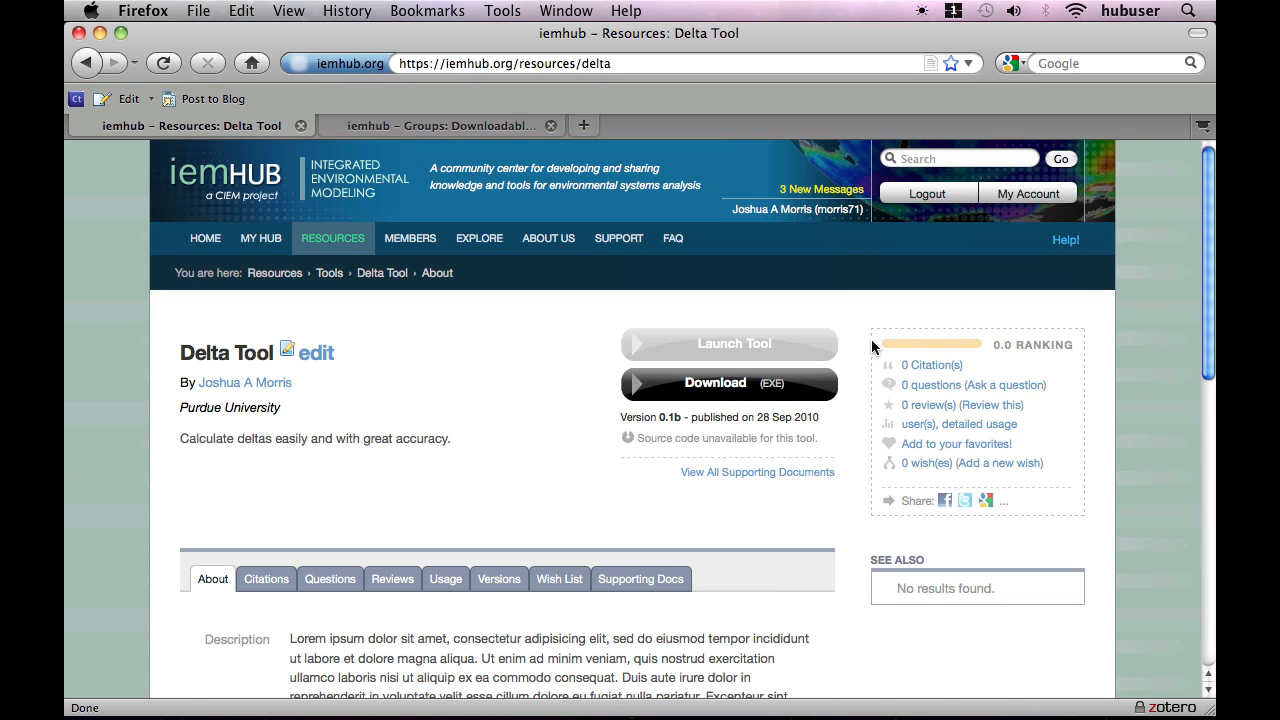
click(927, 194)
click(620, 64)
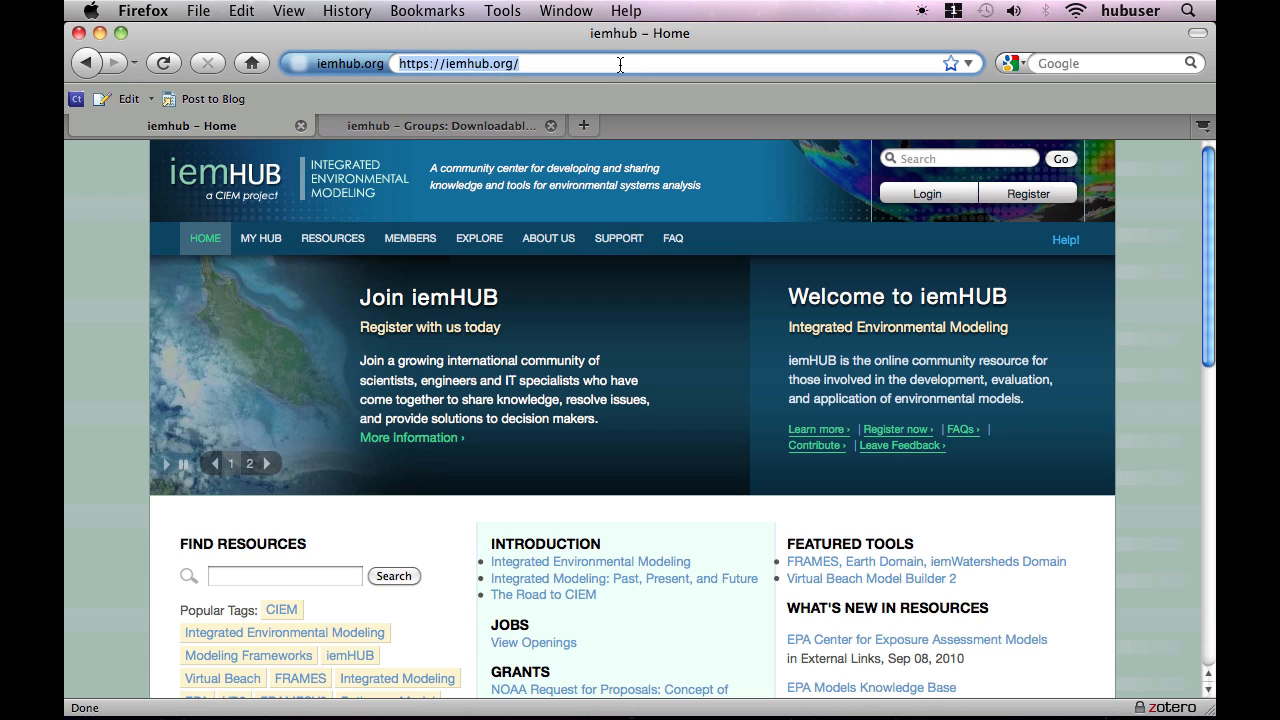
key(Right)
text(tool/)
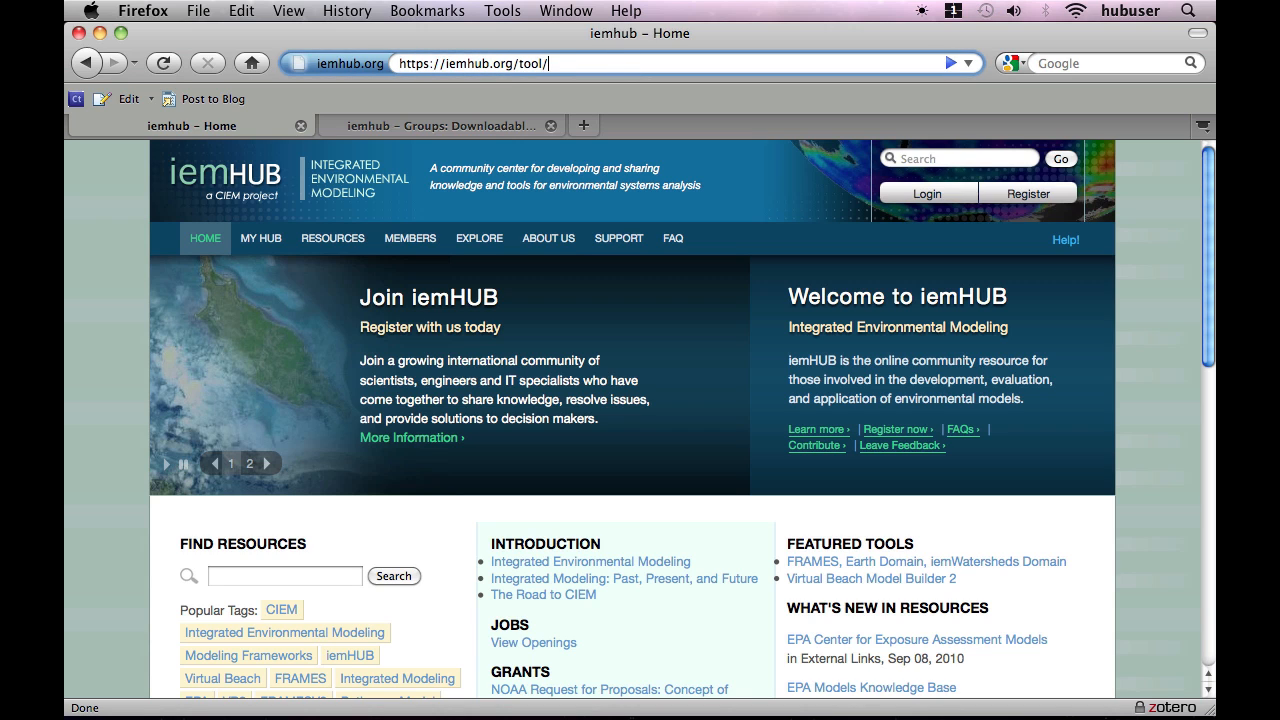
key(BackSpace)
text(s/delta)
key(Return)
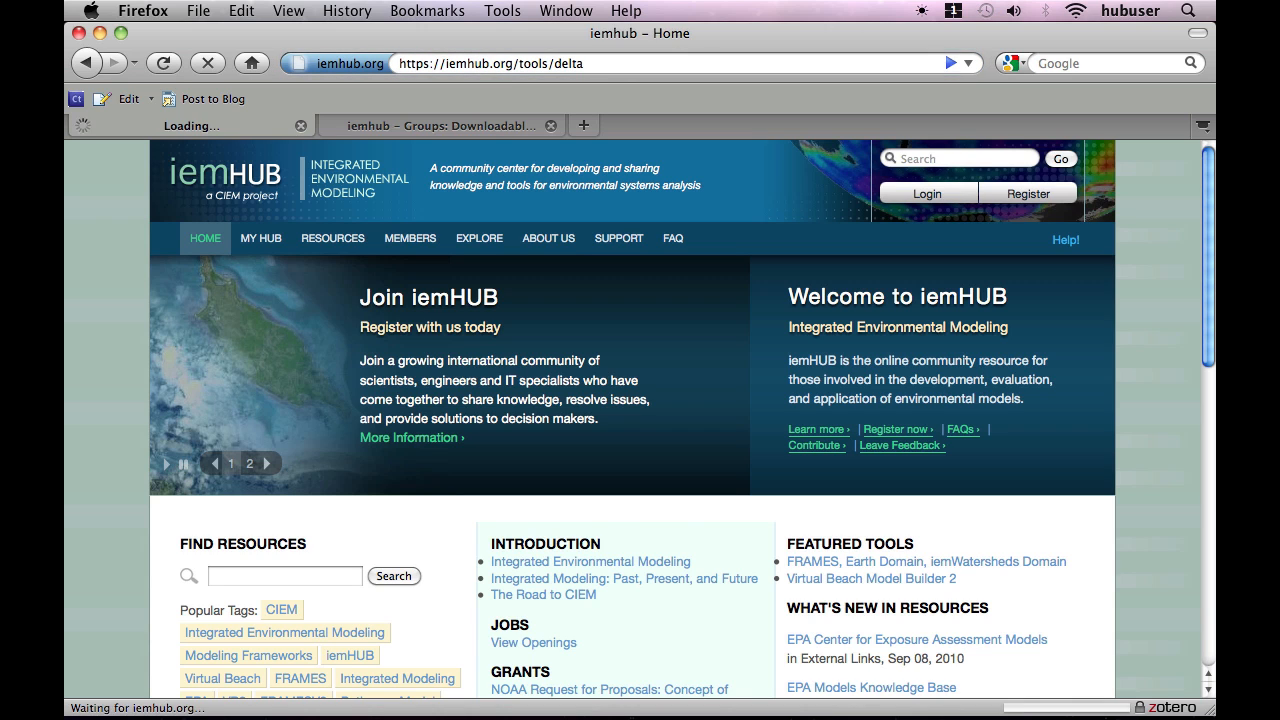